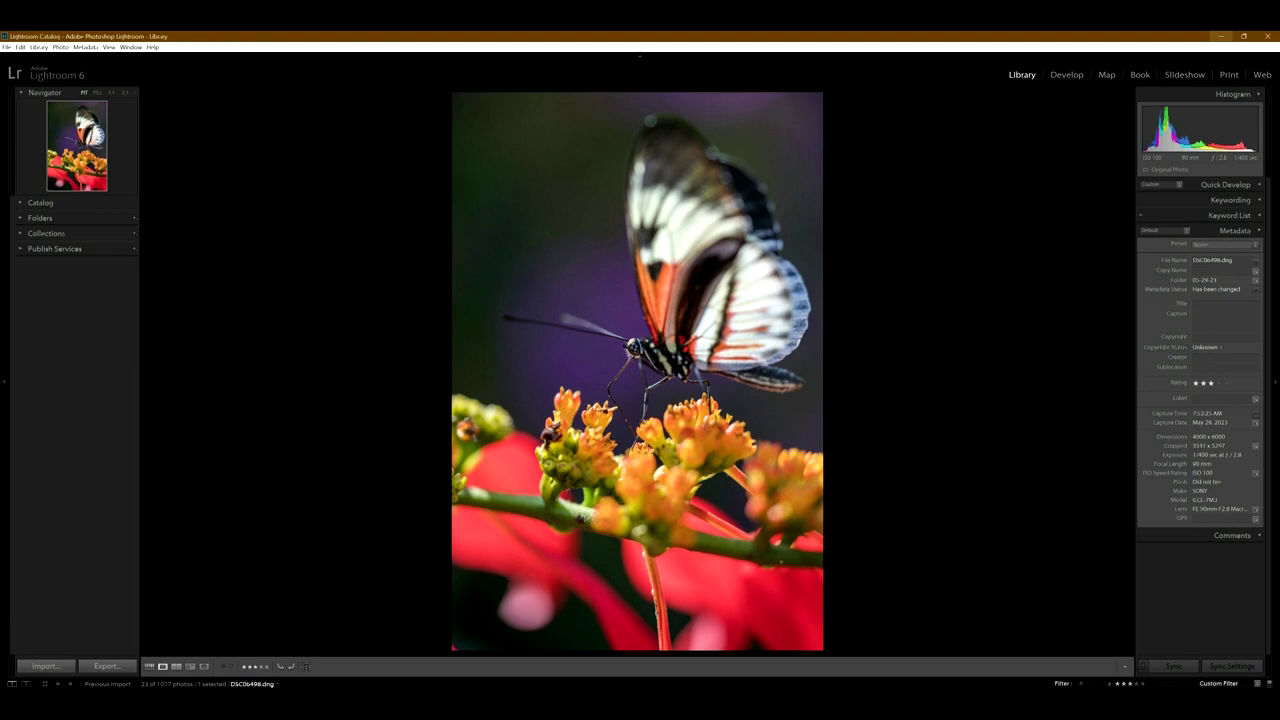
- Examine the butterfly's head, body and wings at 1:1 zoom in the orange-flower photo
click(662, 350)
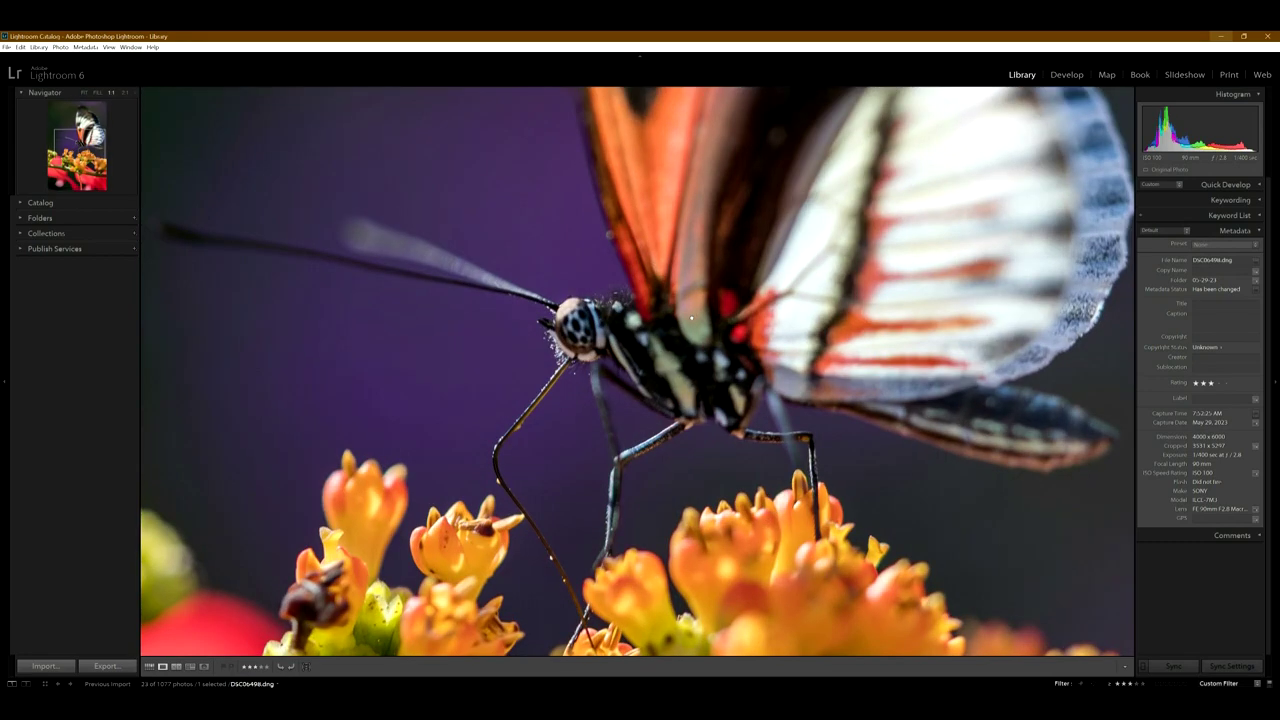
drag(690, 318, 684, 349)
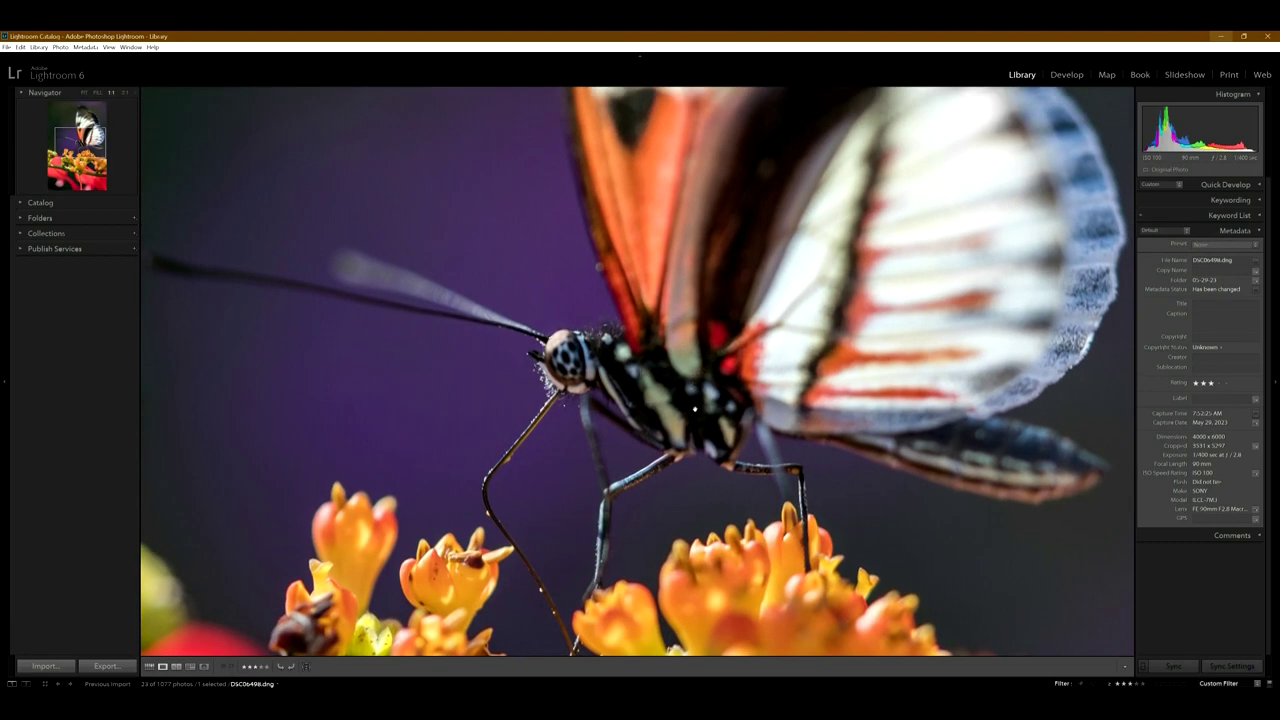
drag(694, 409, 758, 441)
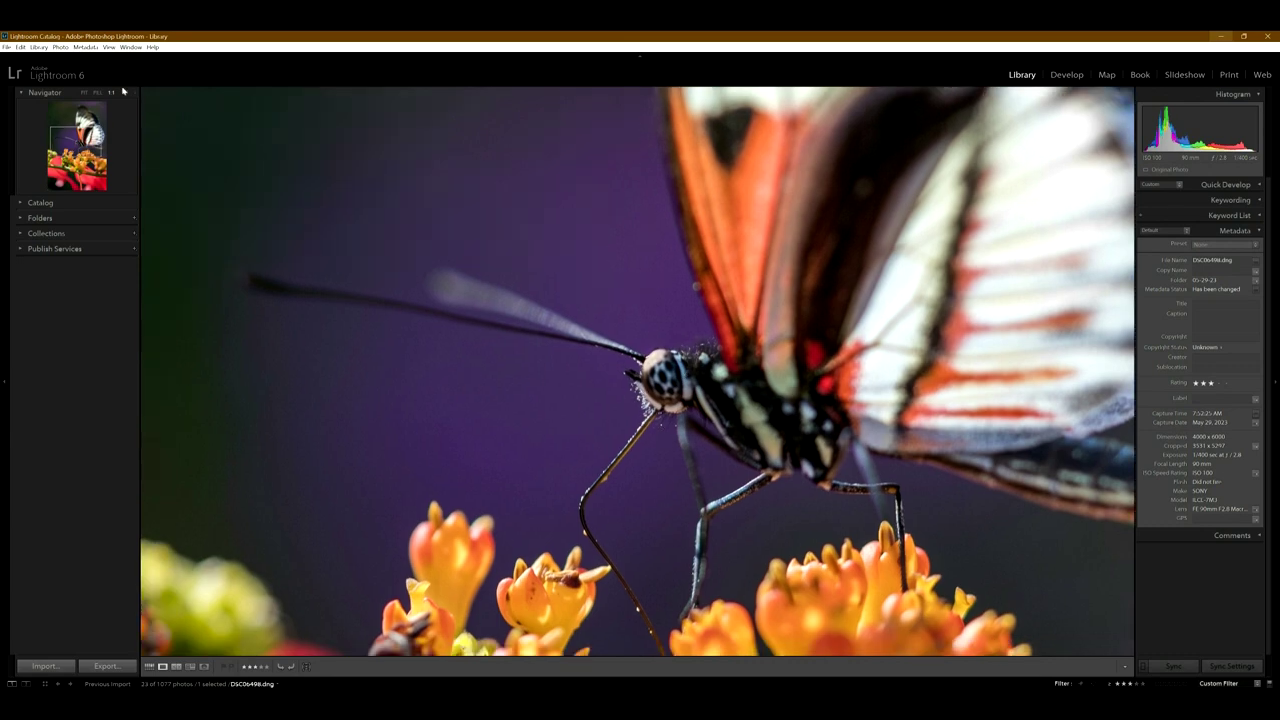
- Examine the butterfly's eye, legs and the orange flowers at 2:1 zoom, and return to the fitted view
click(124, 93)
click(124, 93)
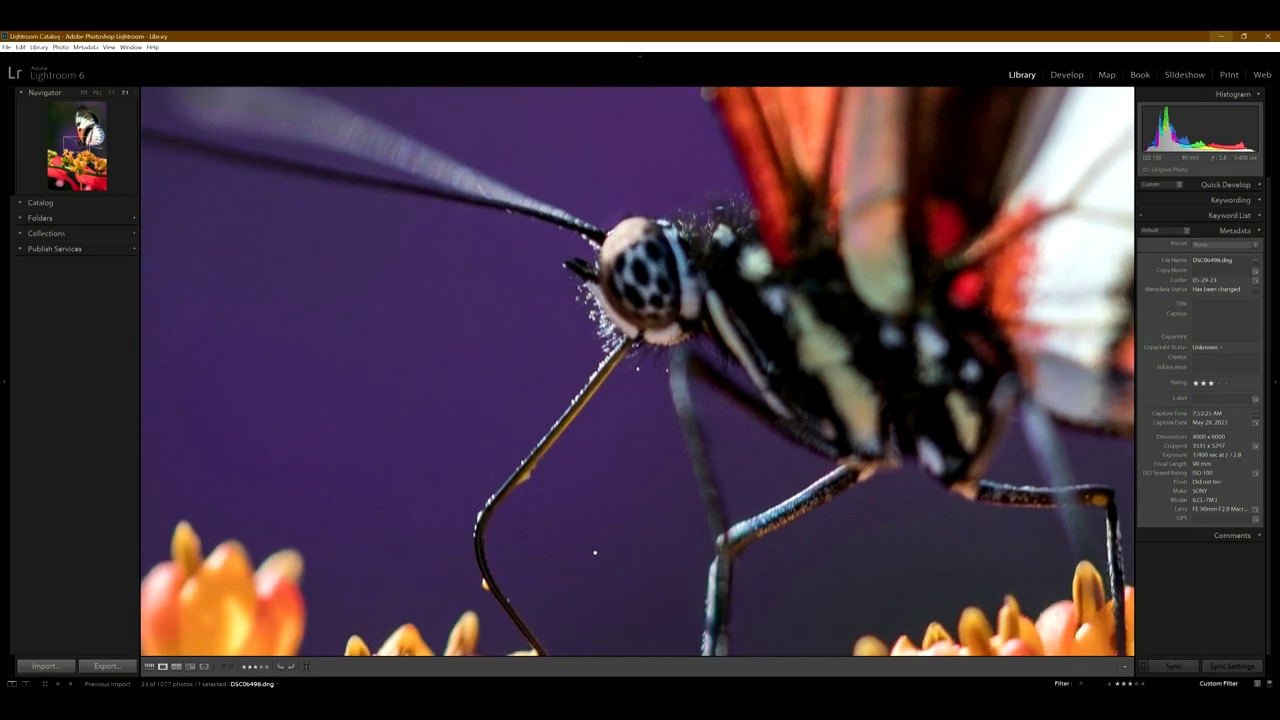
drag(594, 554, 589, 403)
drag(711, 586, 644, 406)
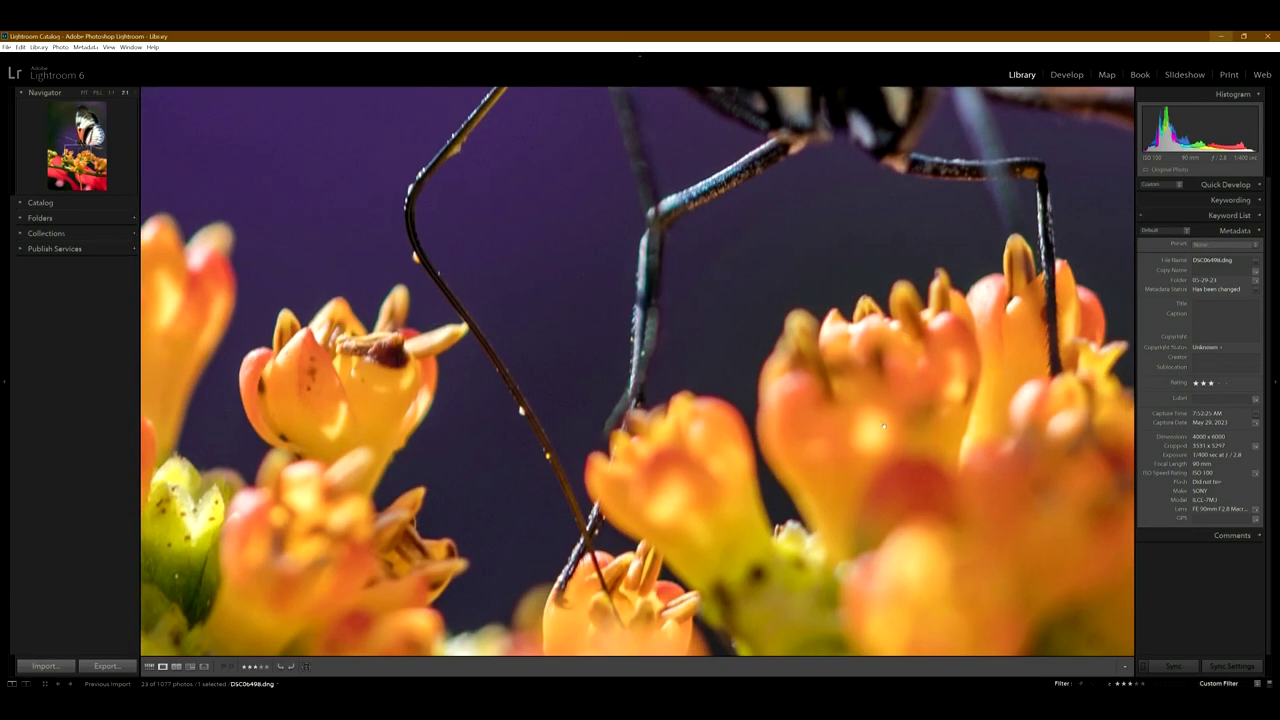
drag(1006, 191, 766, 361)
scroll(766, 362, up, 3)
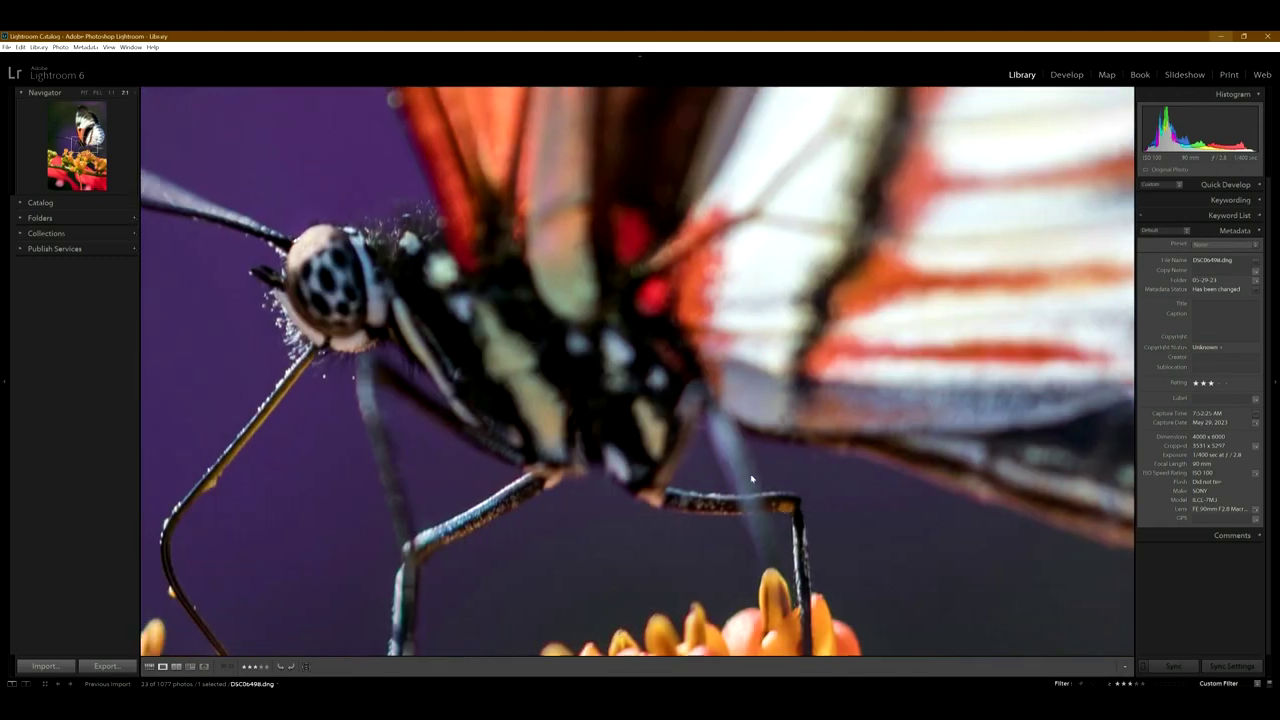
drag(531, 330, 697, 497)
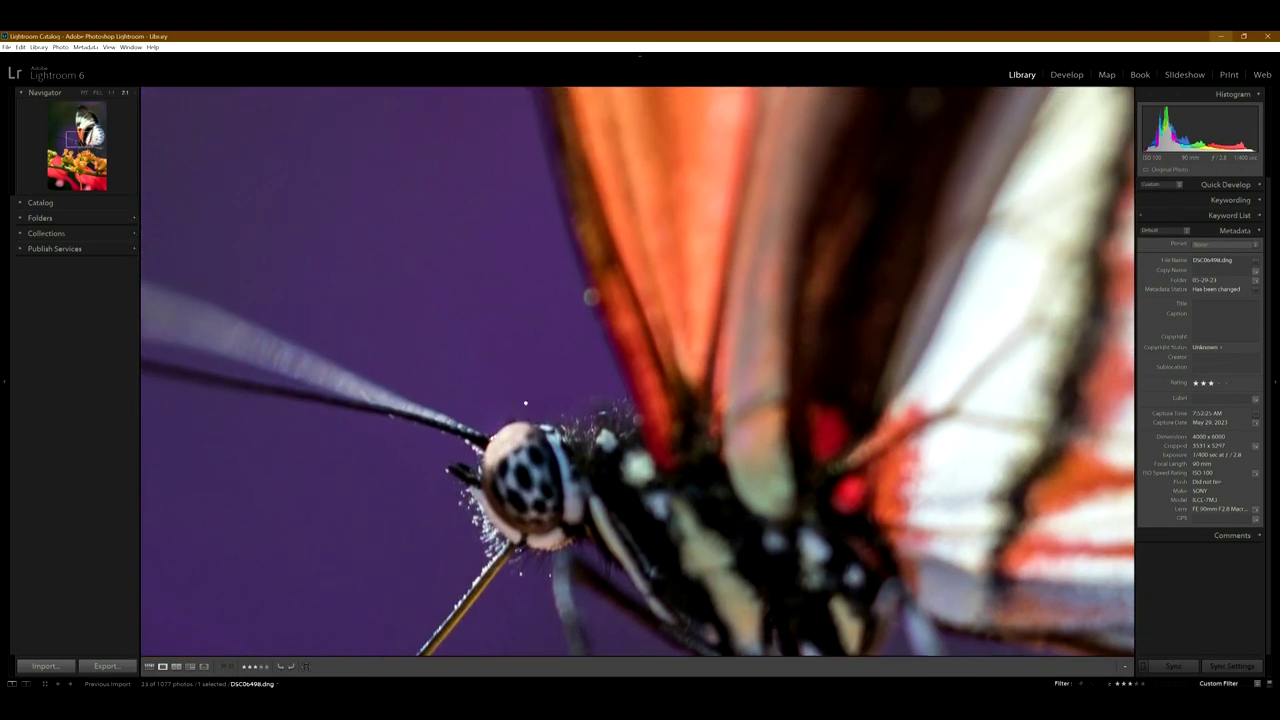
drag(491, 386, 576, 413)
click(85, 93)
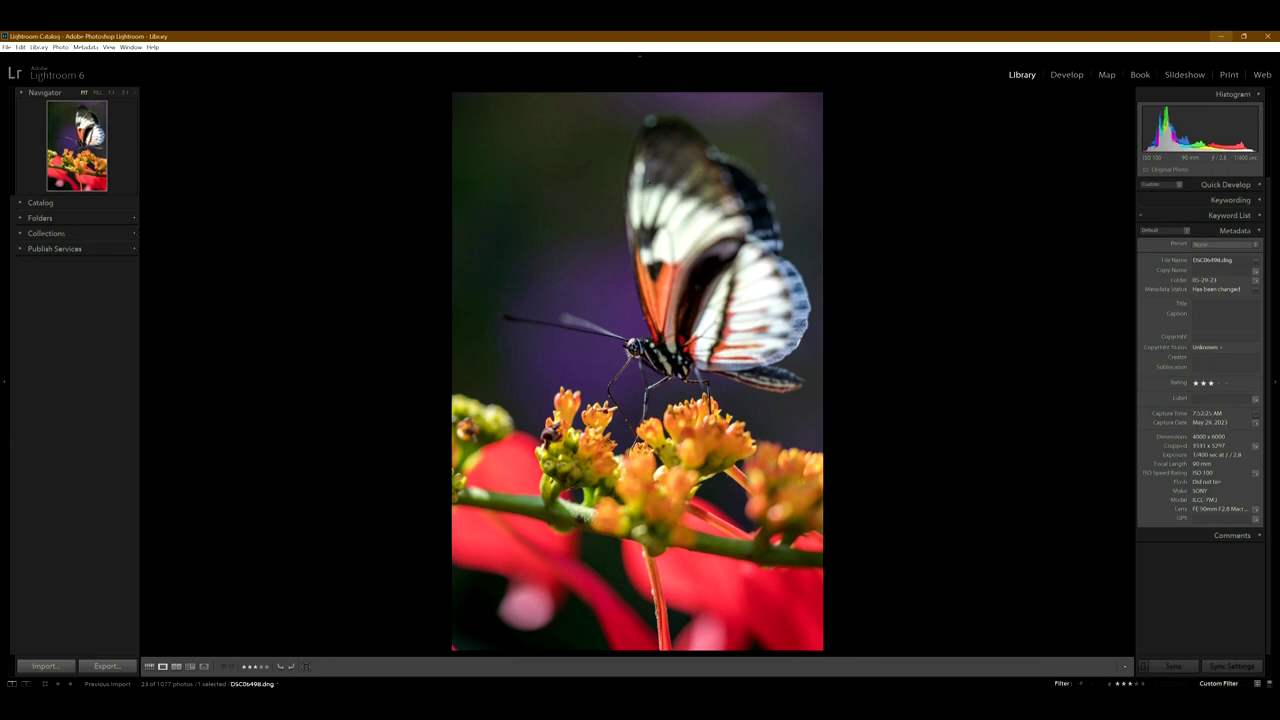
- Go to the next photo and examine the spread-winged butterfly's body and wing texture at 1:1 and 2:1, ending in the fitted view
key(Right)
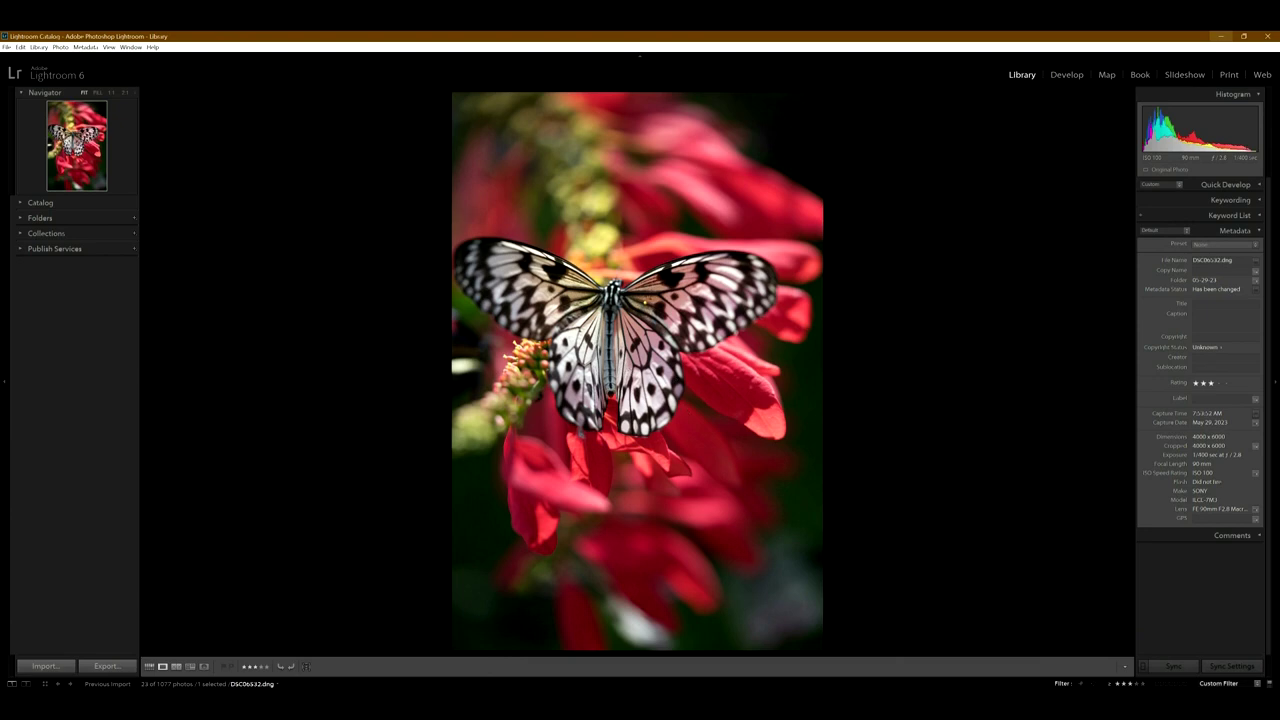
click(628, 365)
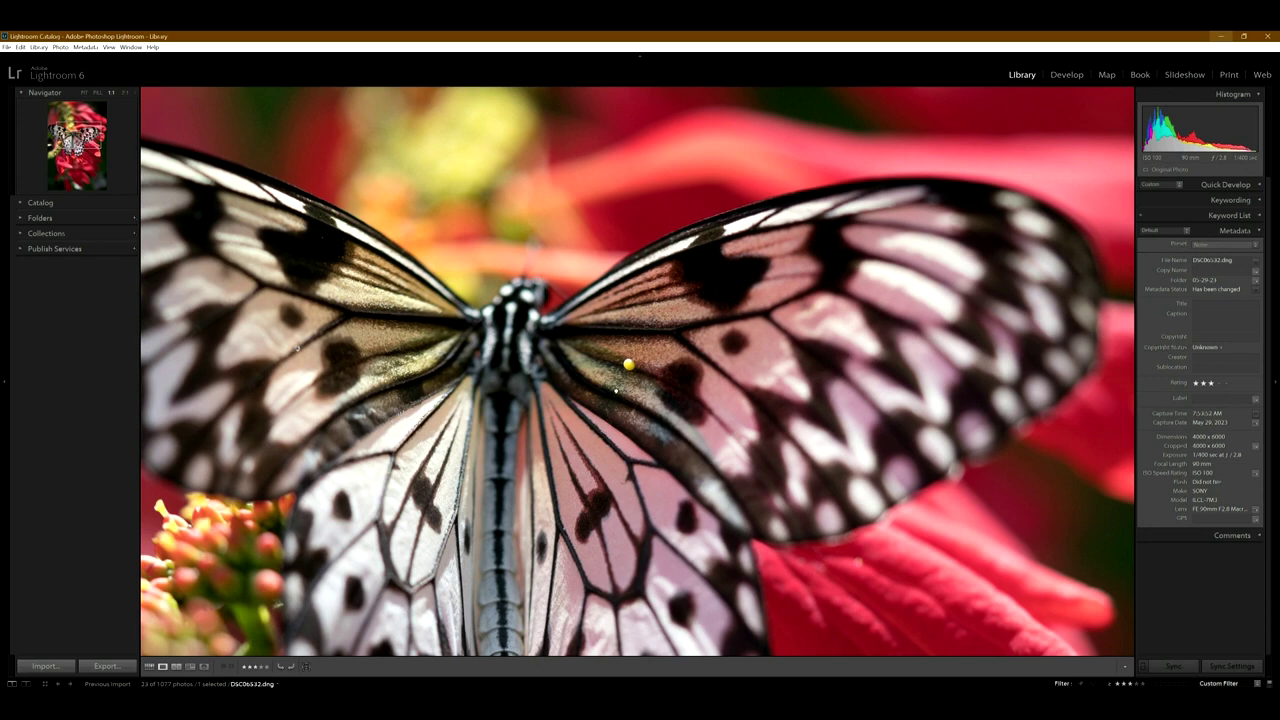
drag(628, 365, 656, 332)
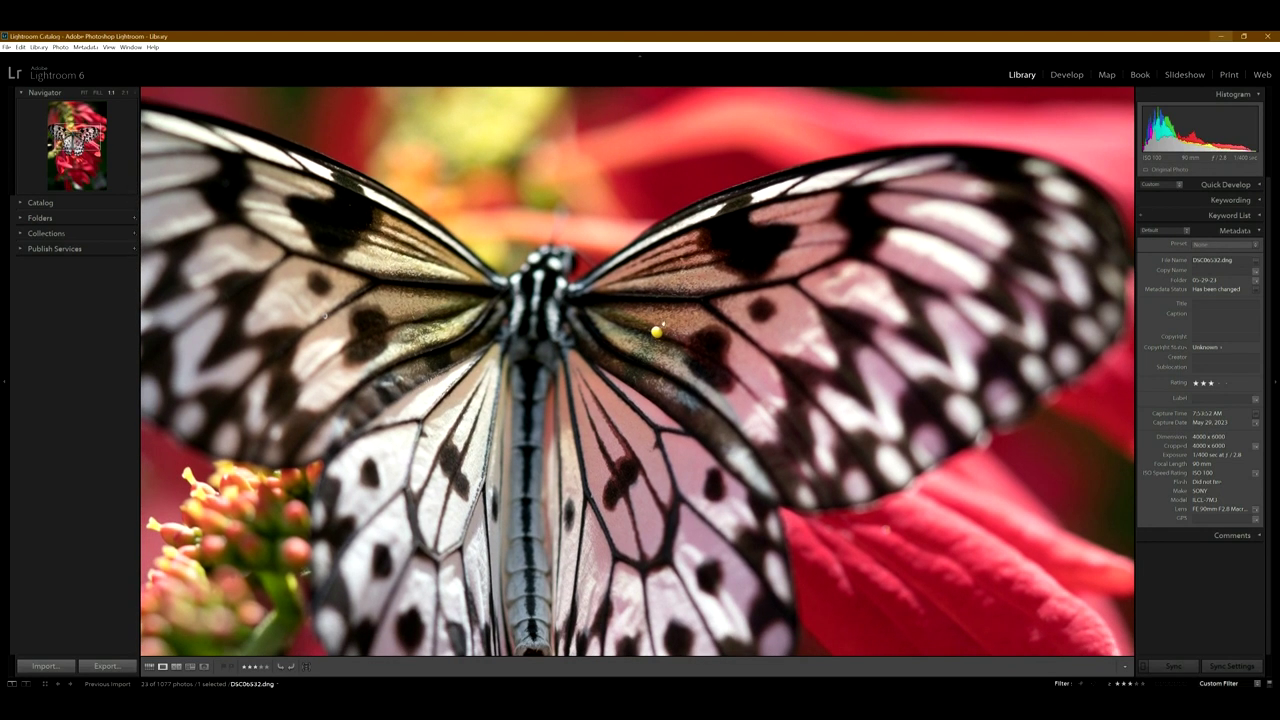
click(124, 92)
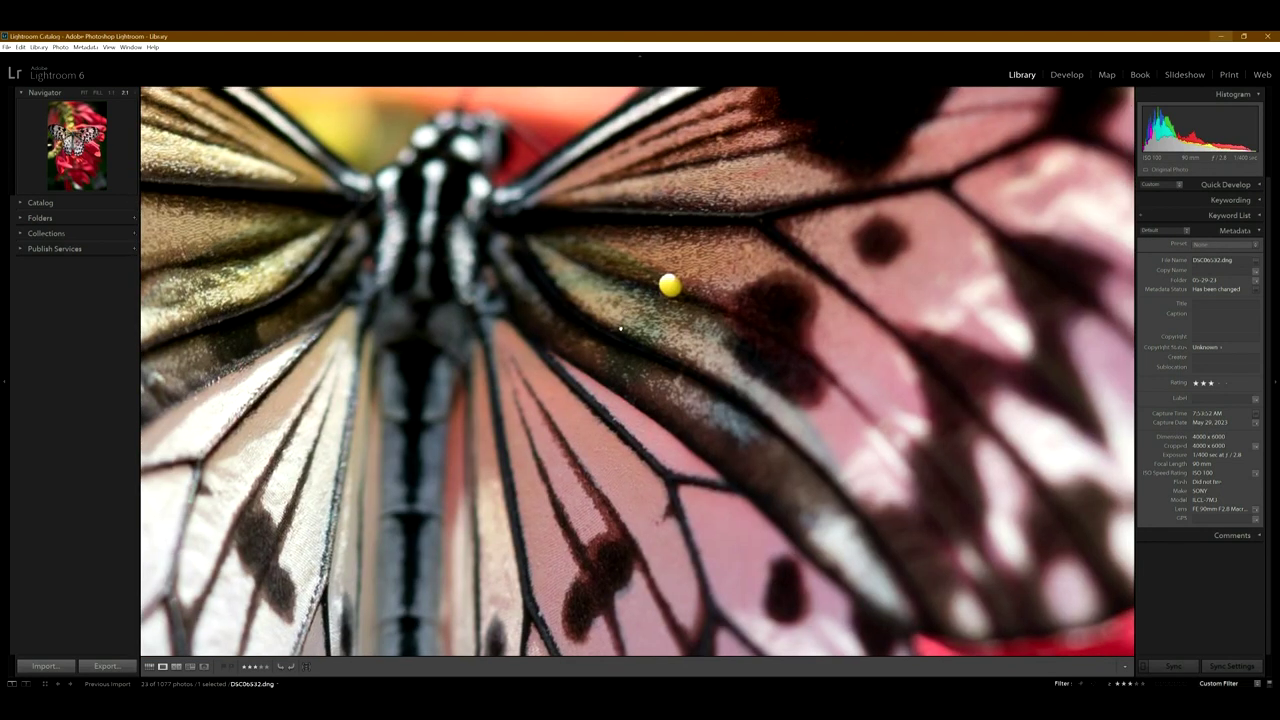
drag(668, 282, 651, 332)
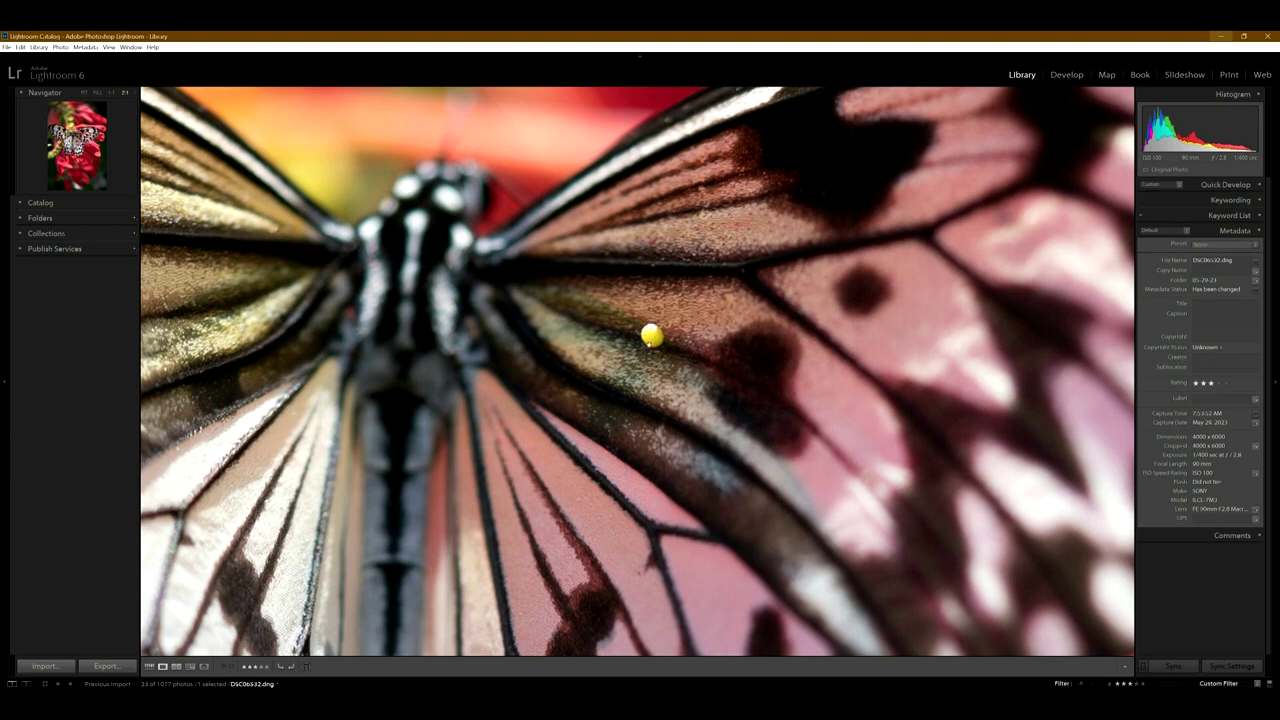
click(651, 336)
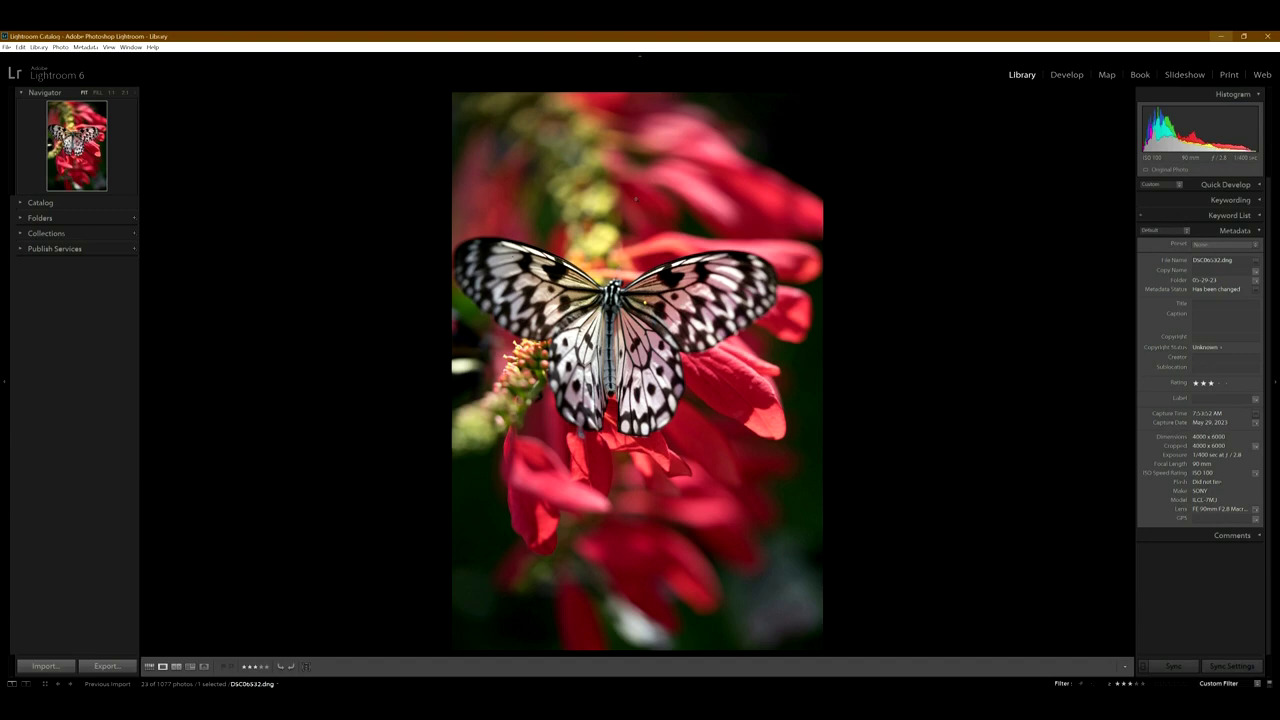
- Go to the next photo and examine the white-and-black butterfly's head and body at 2:1 zoom
key(Right)
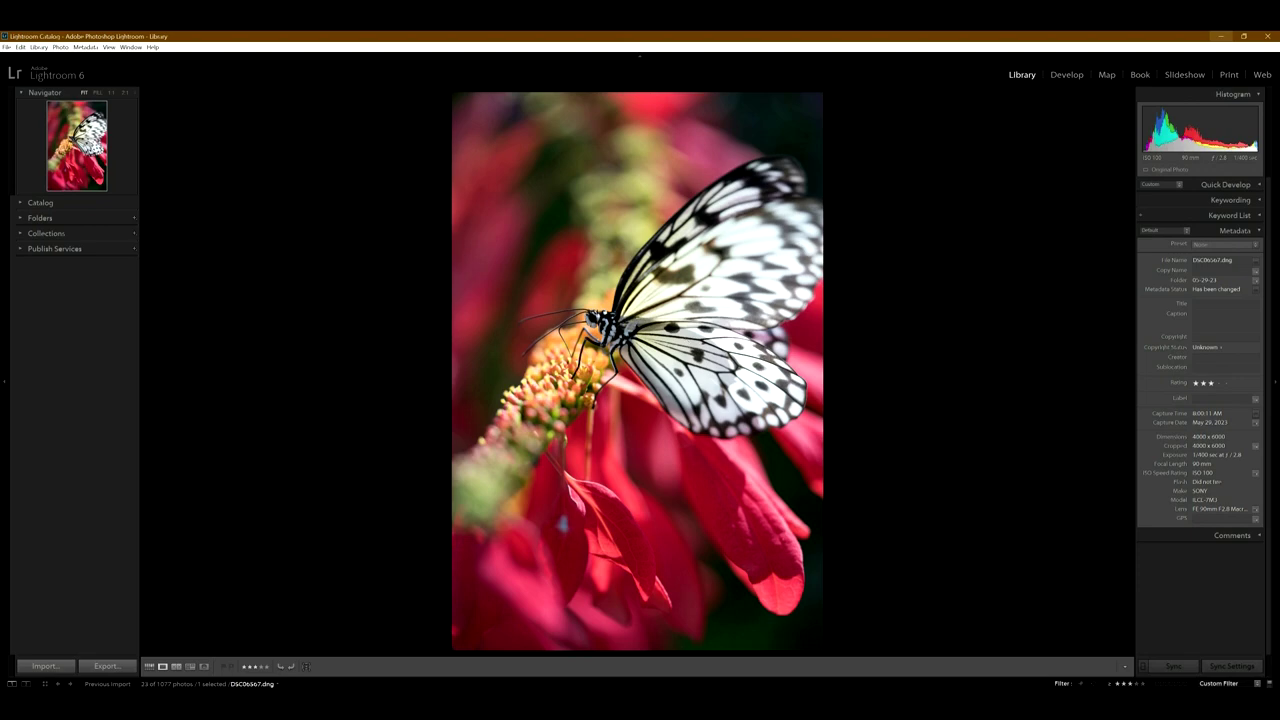
click(590, 334)
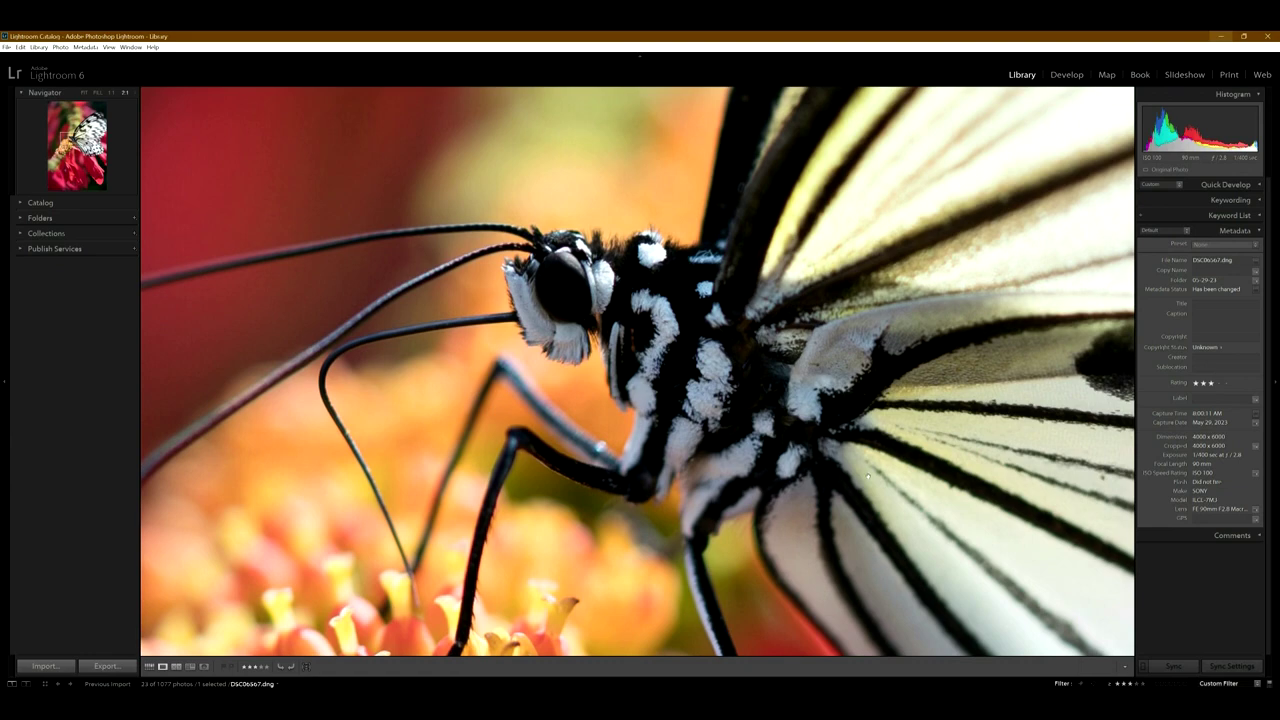
drag(778, 415, 768, 452)
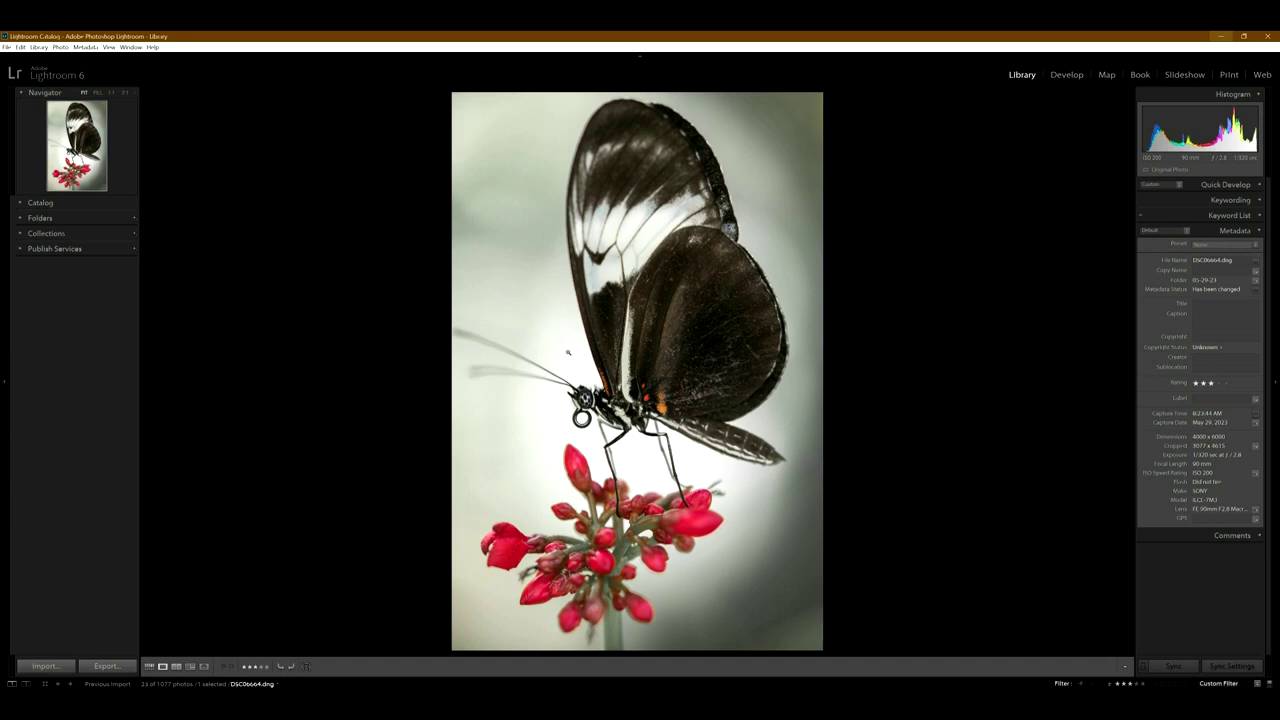
- Compare the before and after versions of the dark butterfly photo in Develop, and inspect its head and legs close up in Library
key(d)
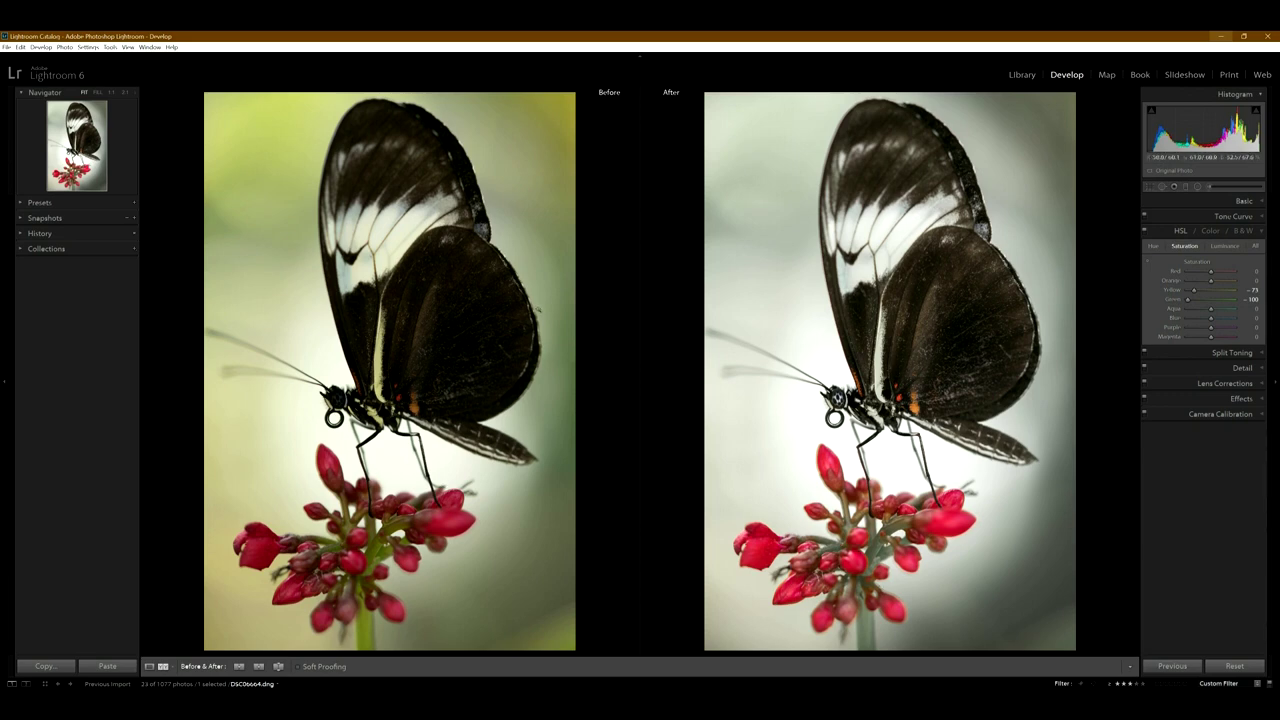
key(e)
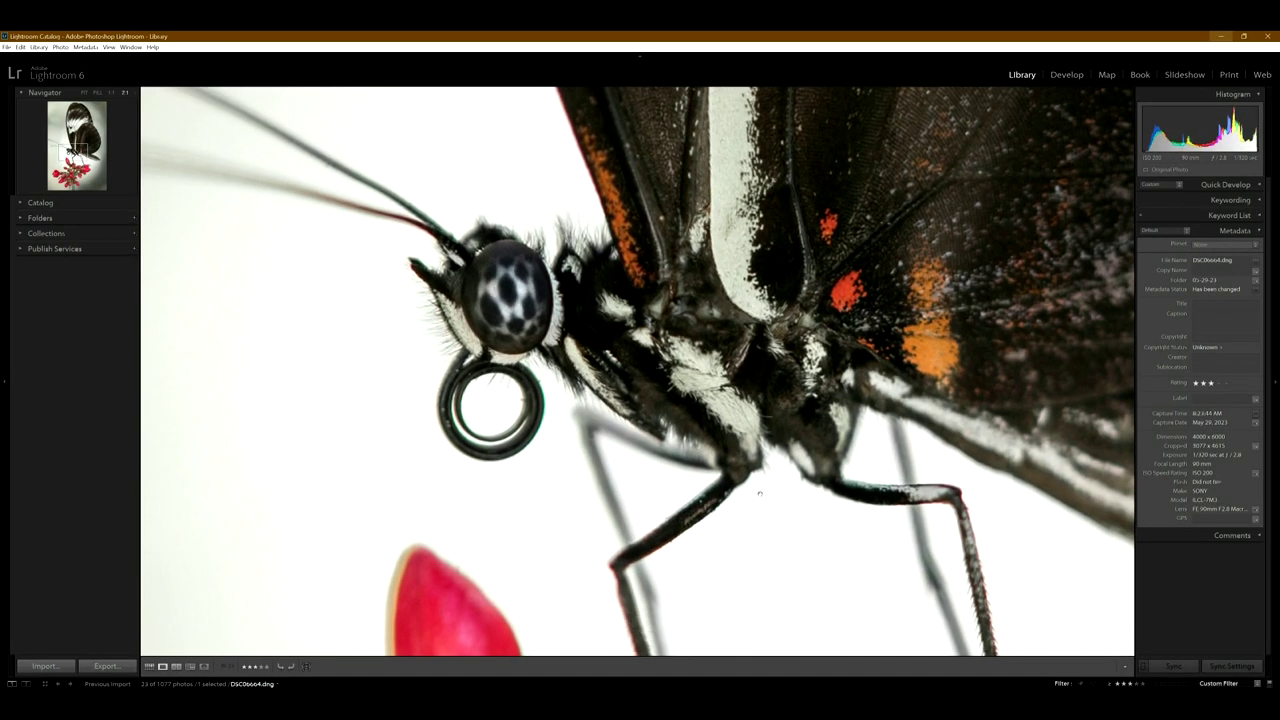
drag(747, 486, 685, 683)
drag(659, 527, 714, 299)
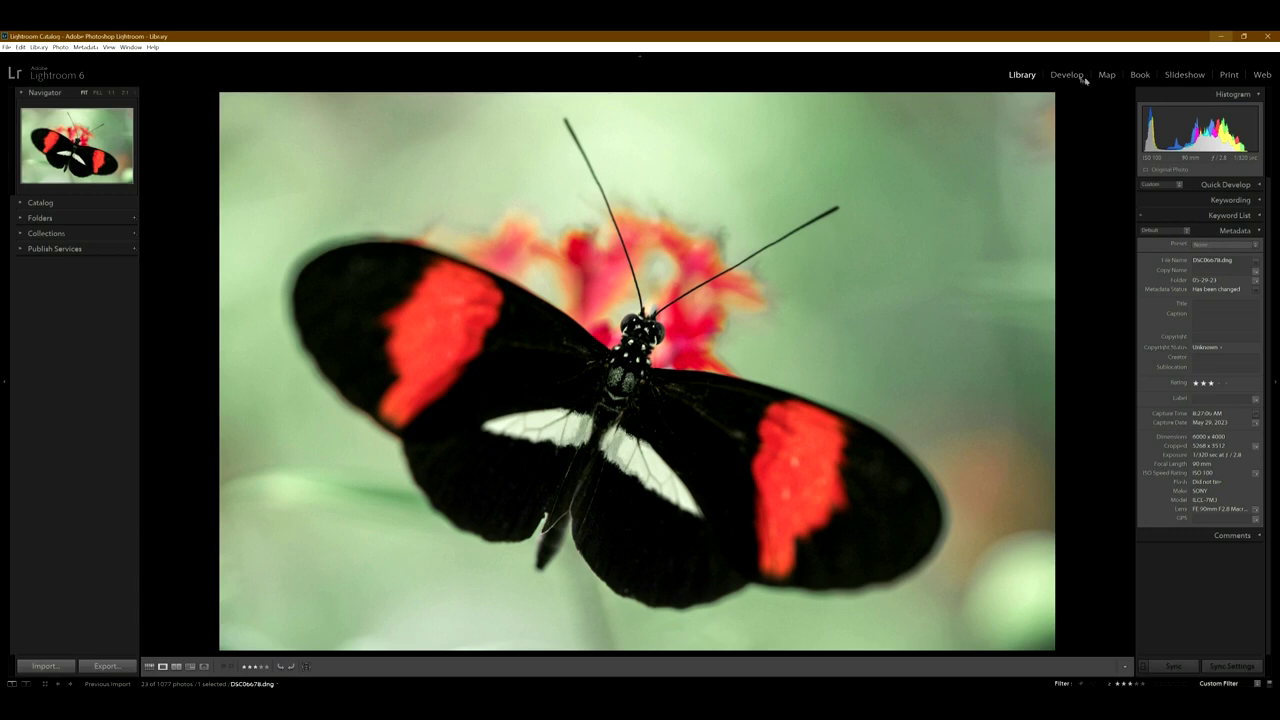
- Open the red-and-black butterfly photo in Develop and compare its before and after versions
click(1066, 75)
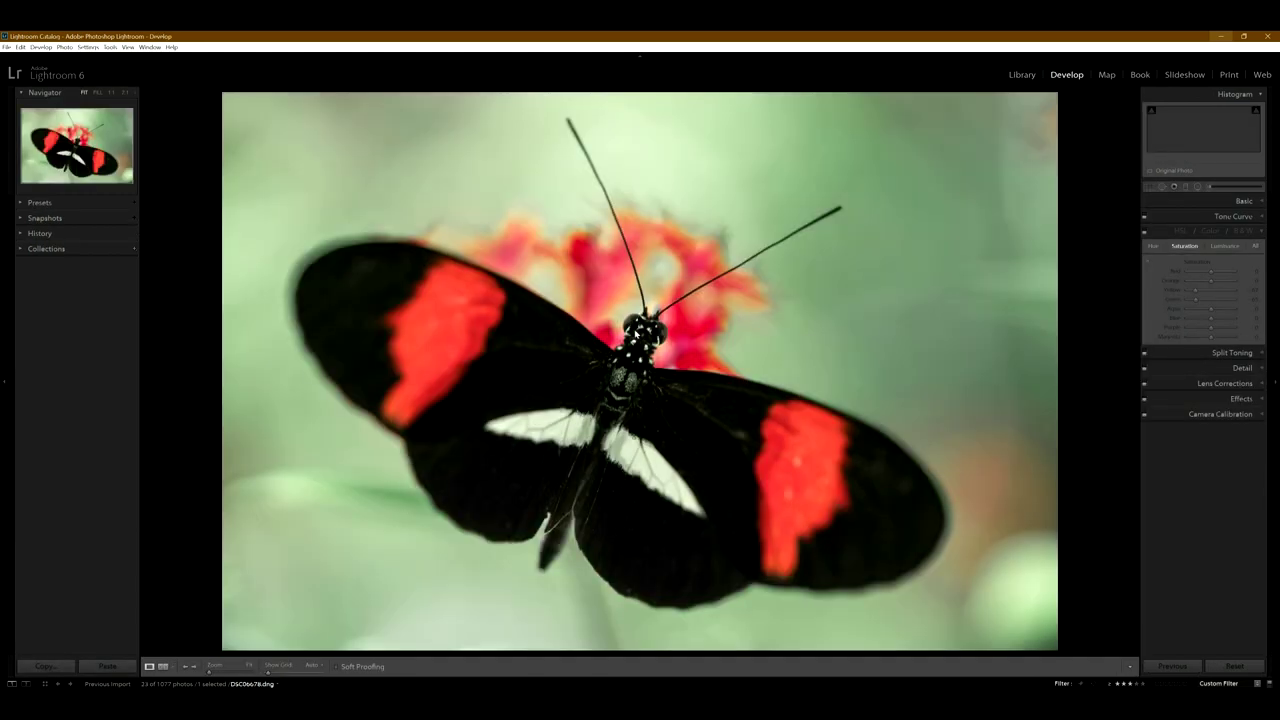
key(y)
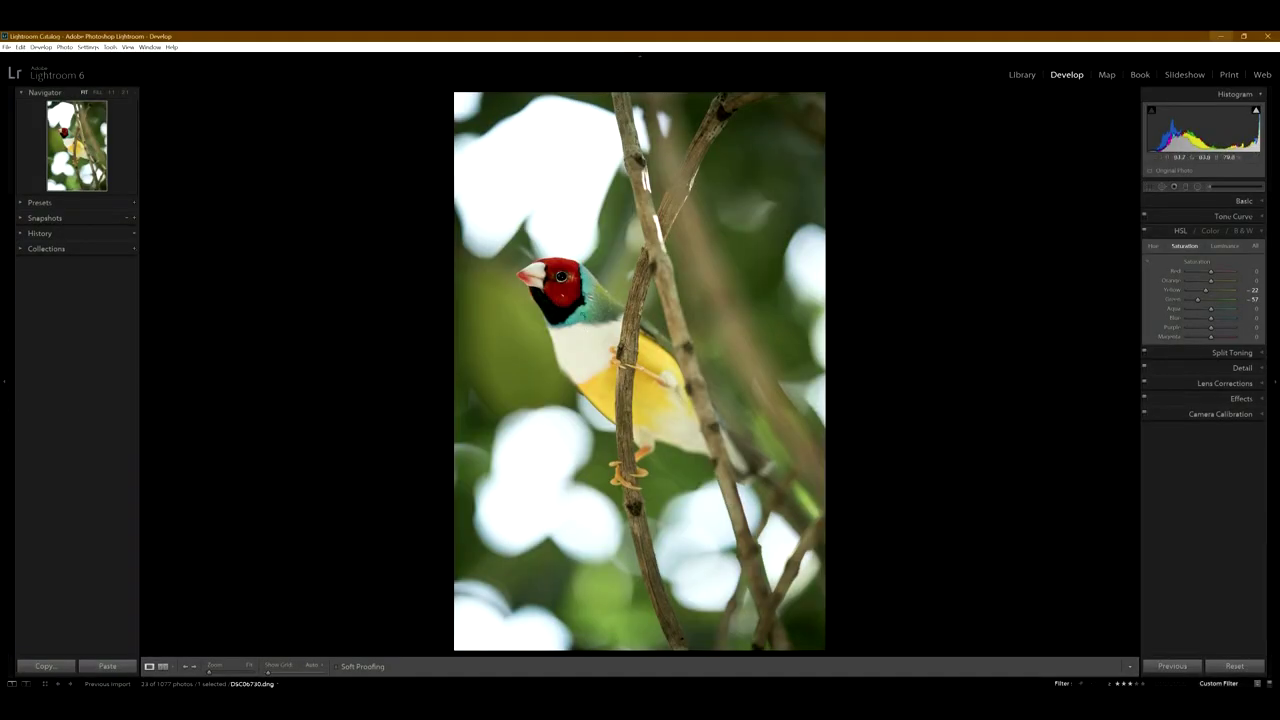
- Examine the red-headed bird's eye and feathers at 1:1 and 2:1 zoom, and return to the fitted view
click(561, 277)
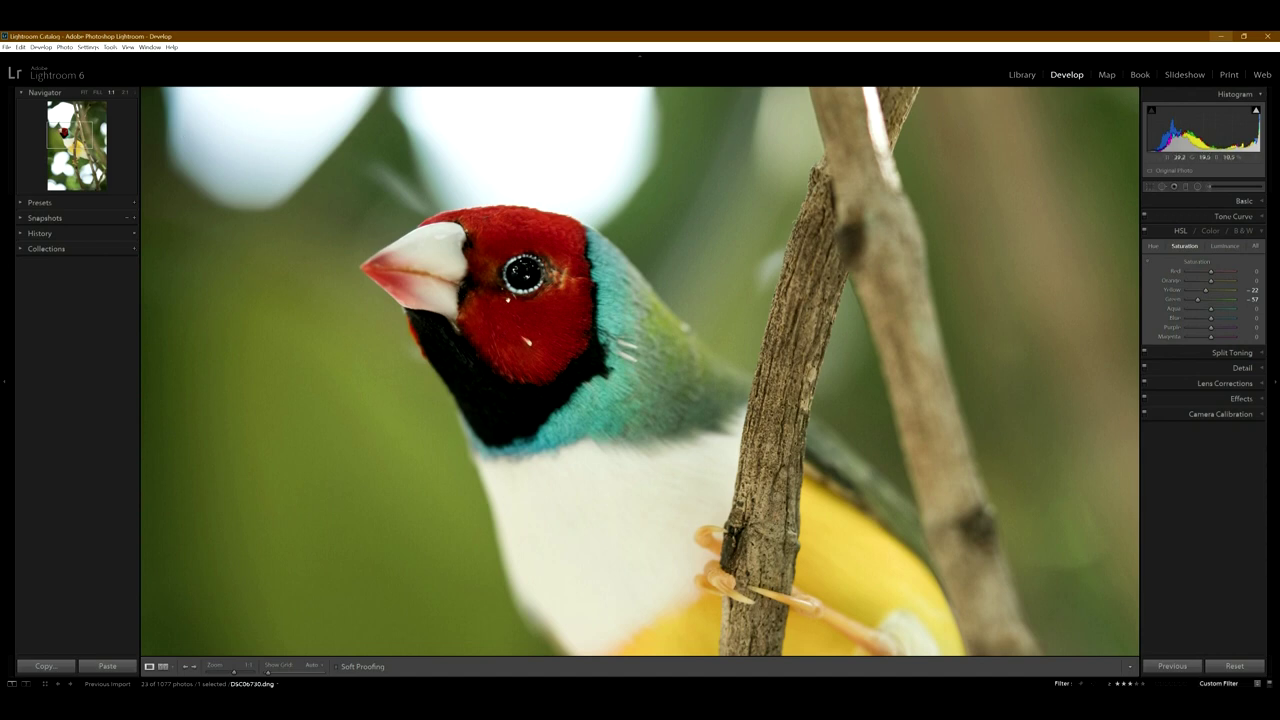
click(125, 93)
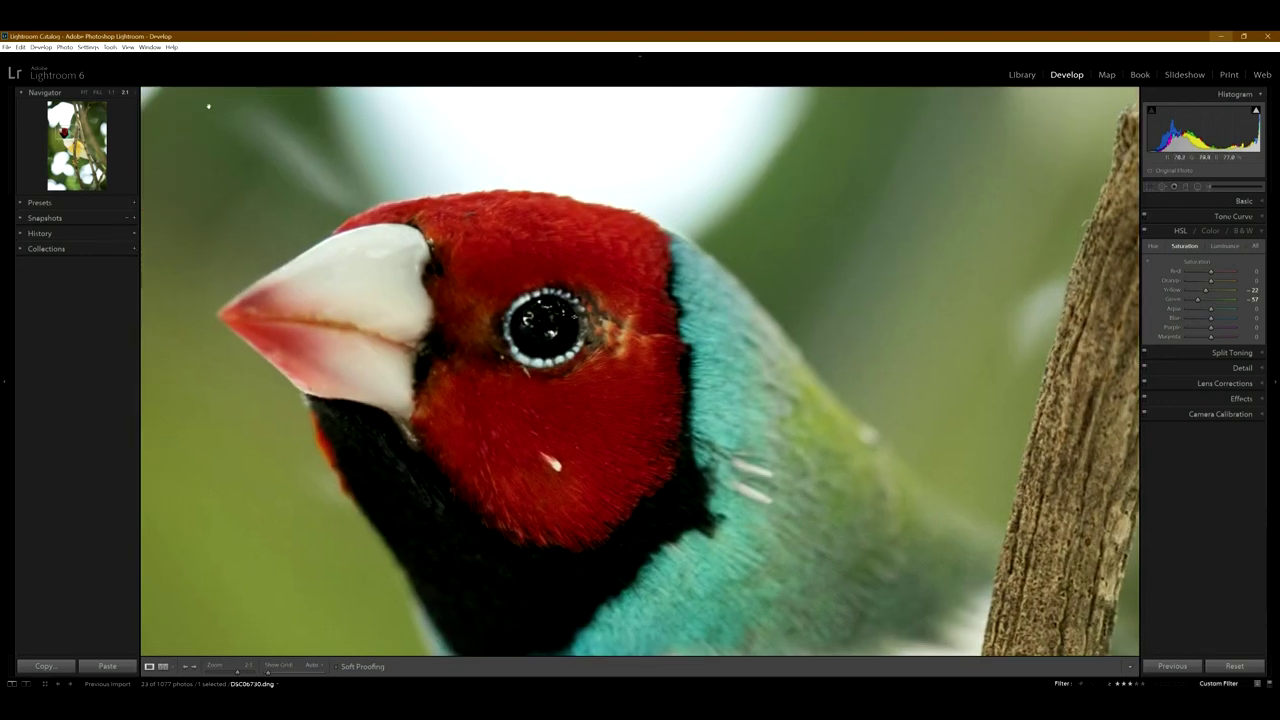
click(84, 92)
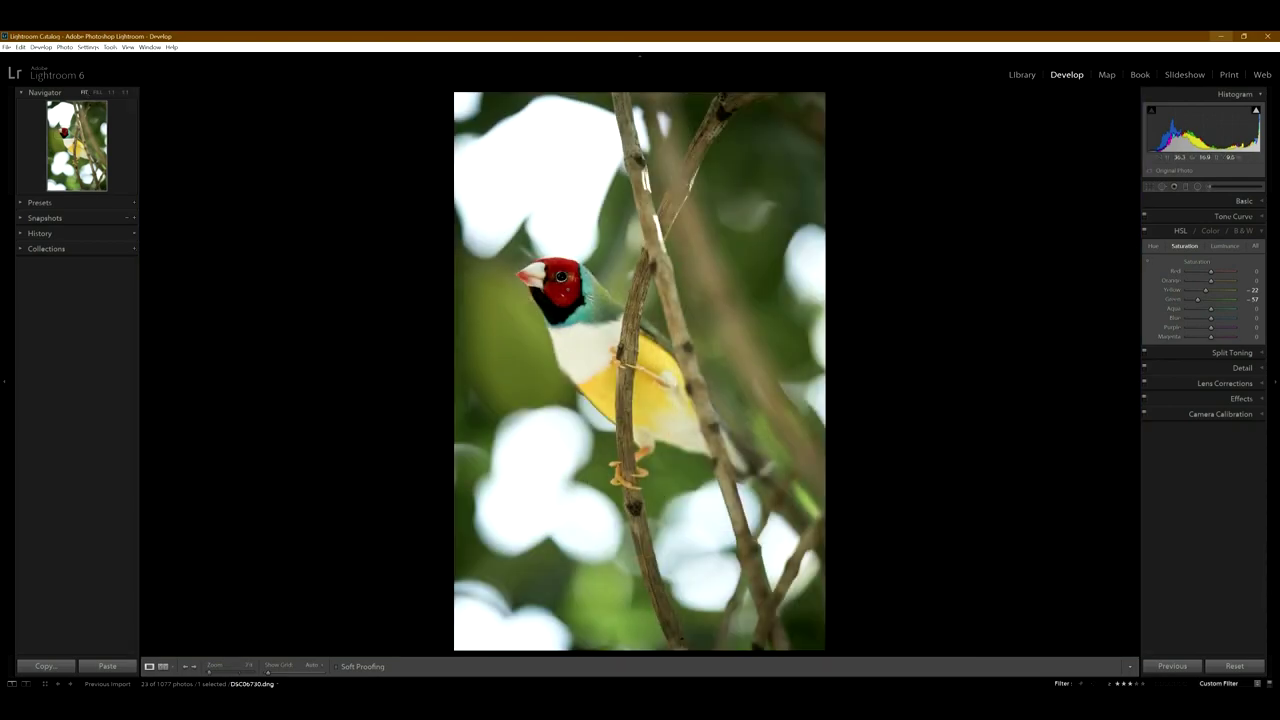
- Examine the bird's claws gripping the branch at 2:1 zoom
click(632, 480)
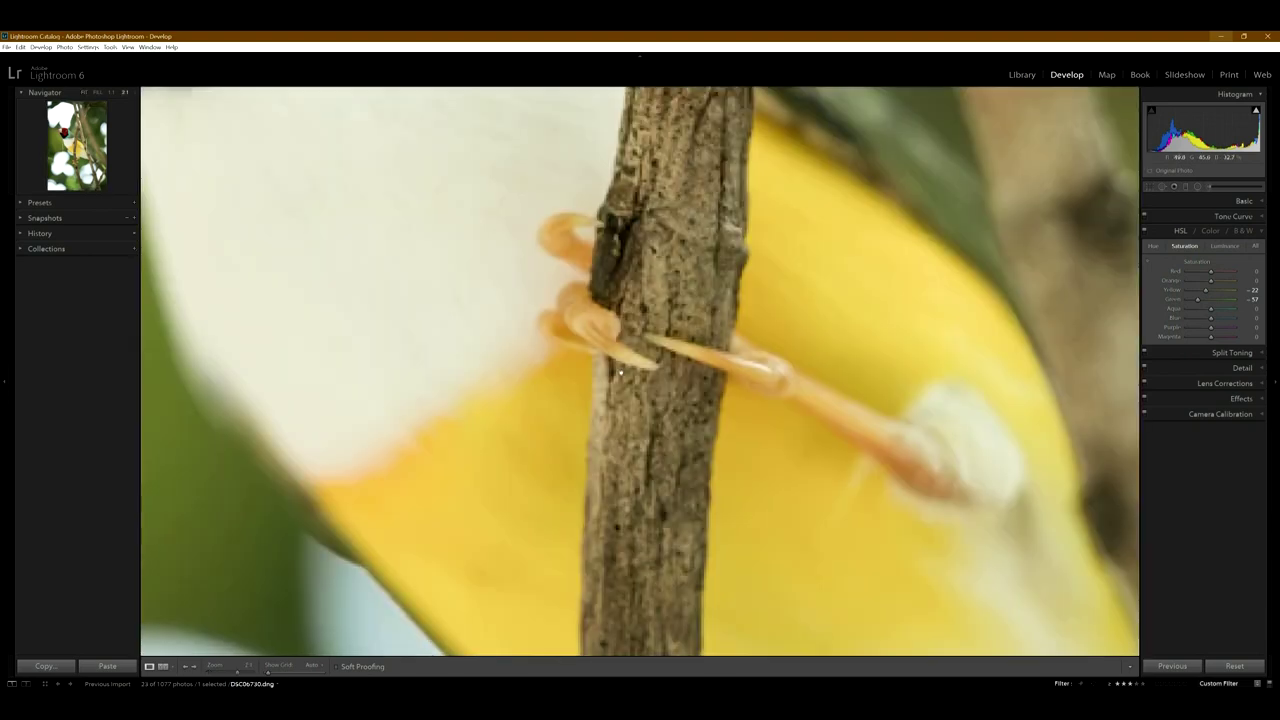
drag(669, 522, 642, 393)
scroll(642, 395, down, 10)
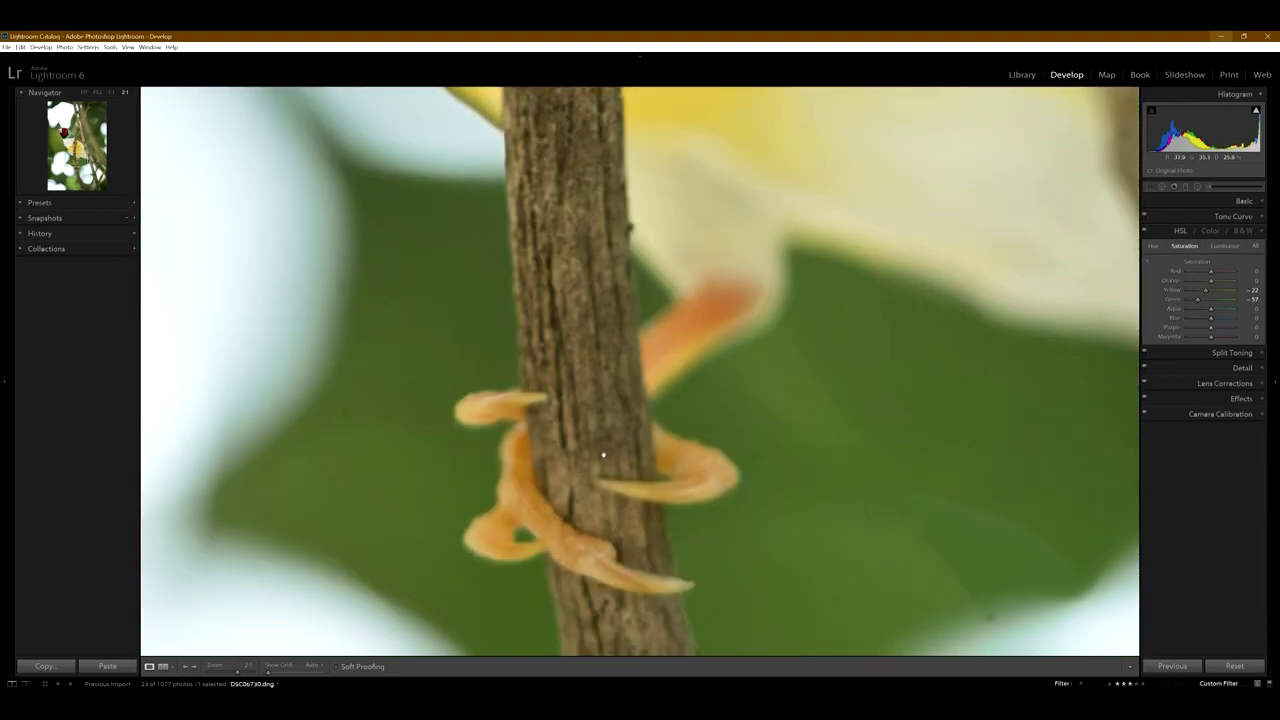
- Move on to the two photos of paired orange butterflies and compare them by switching back and forth
key(Right)
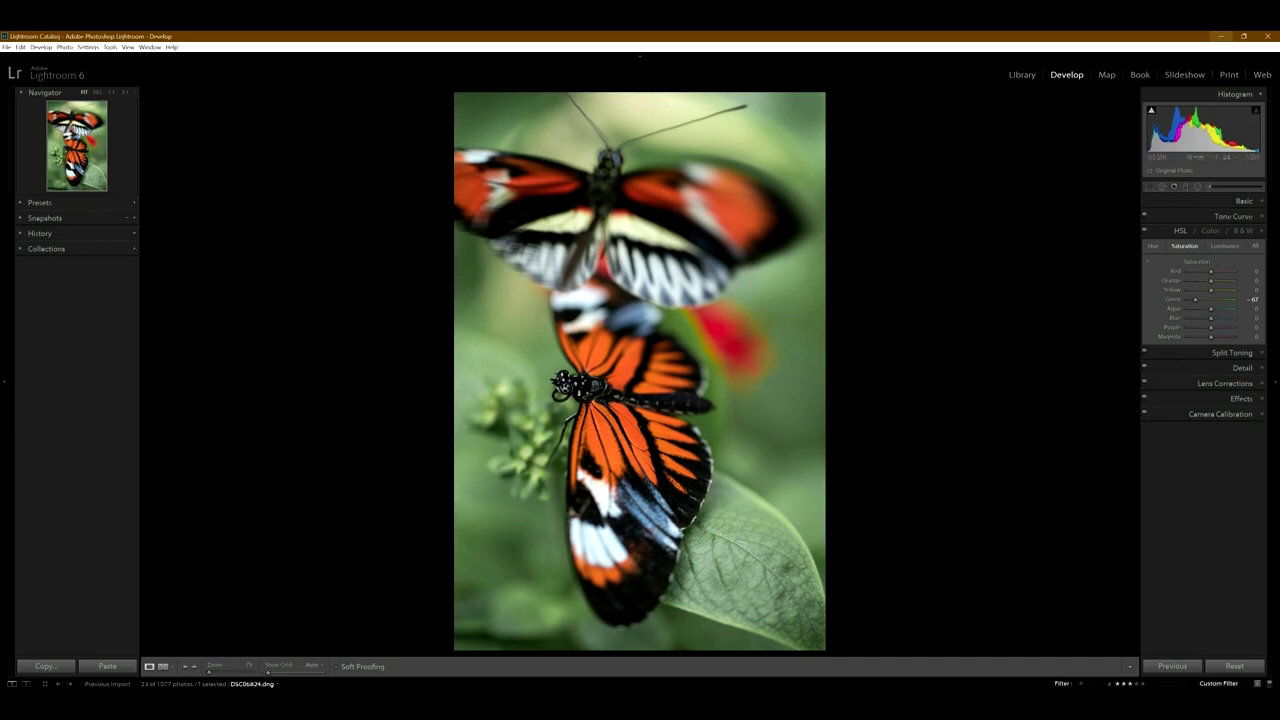
key(Right)
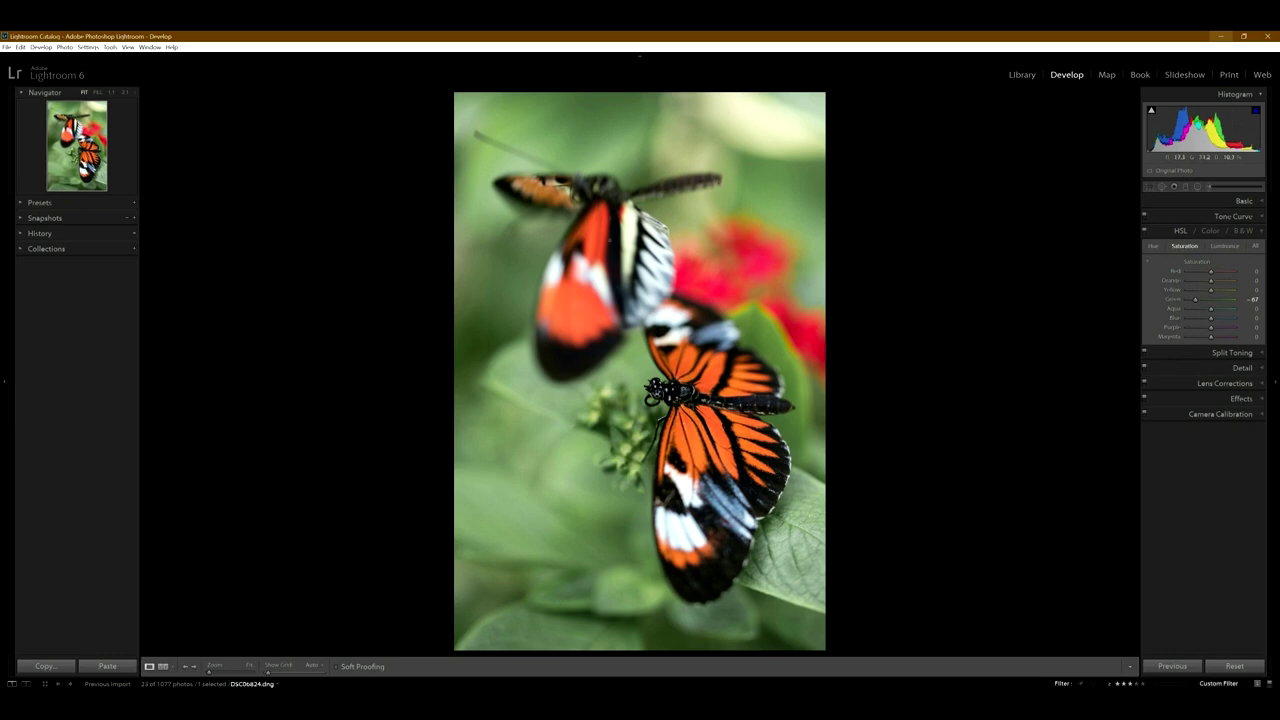
key(Left)
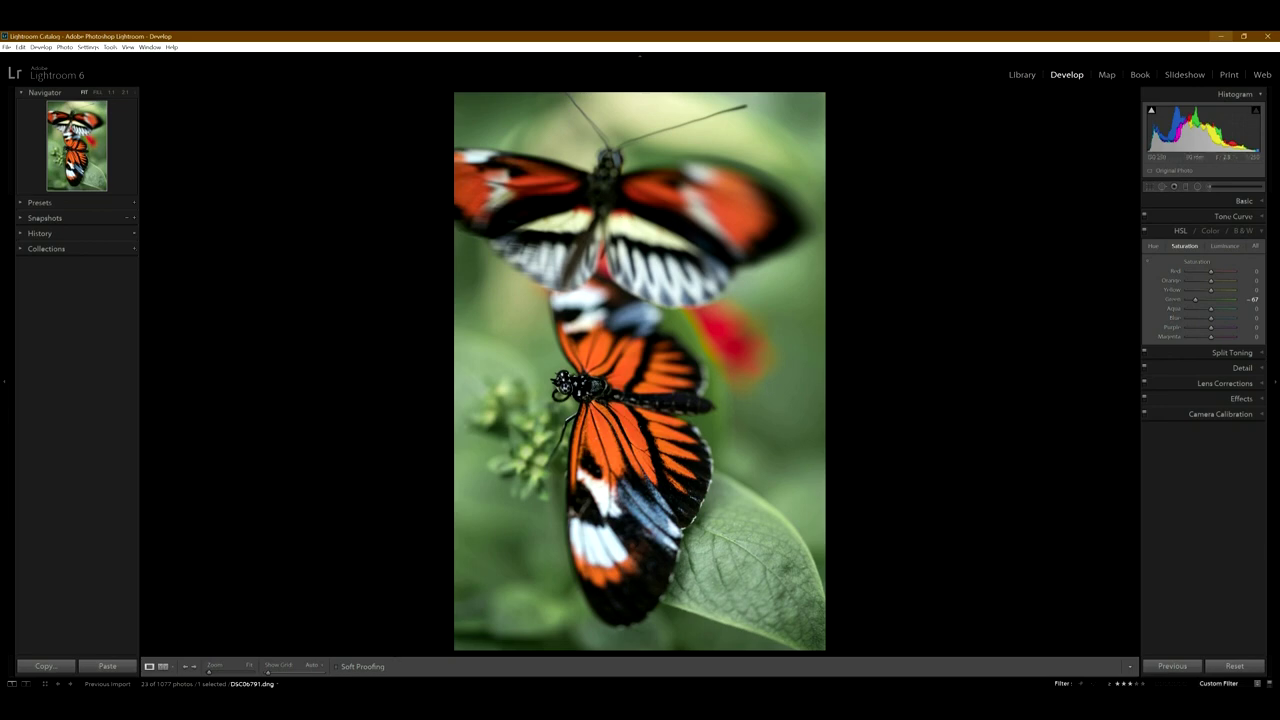
key(Right)
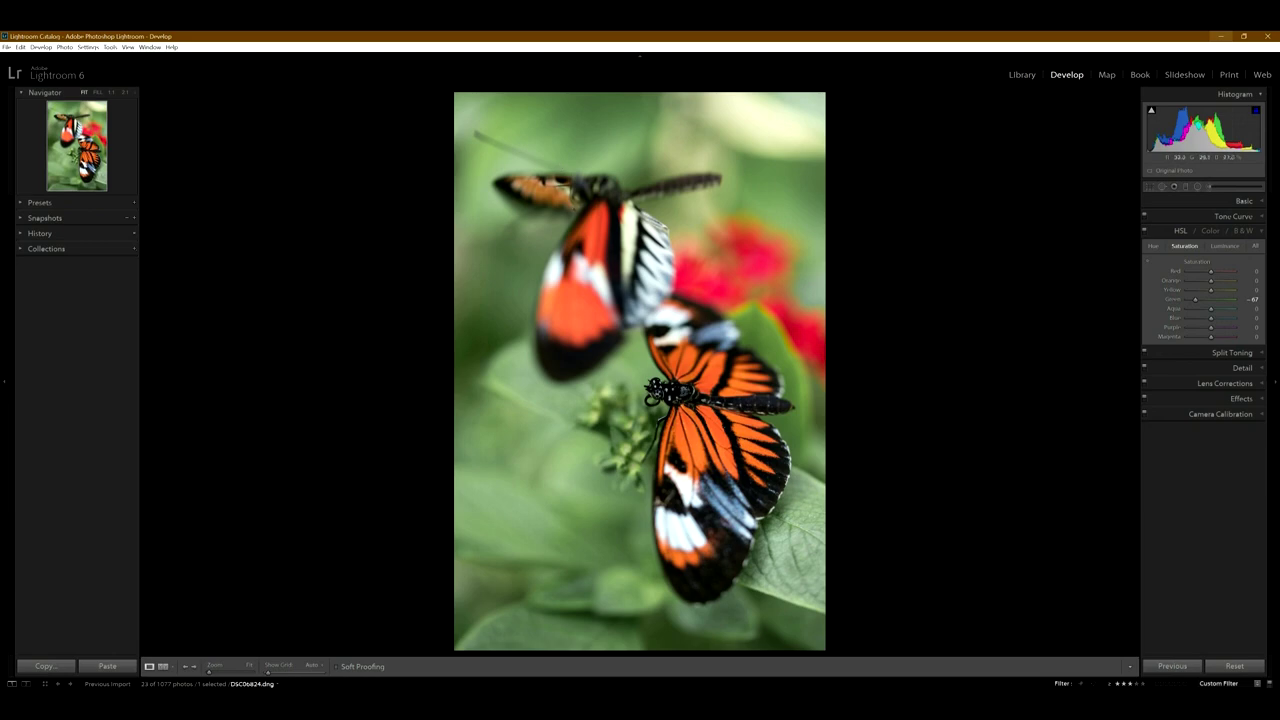
- Examine the blurred upper butterfly at 2:1 zoom in the second paired photo, and return to the fitted view
click(566, 192)
drag(566, 192, 628, 340)
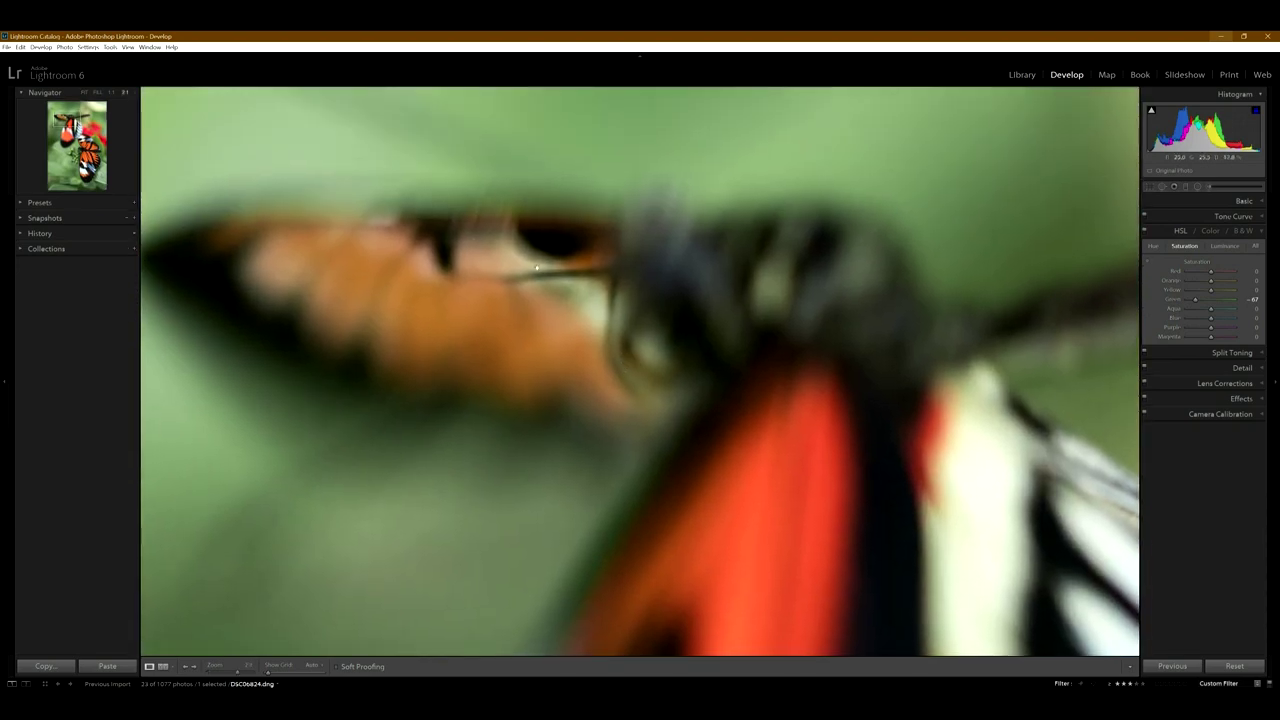
click(565, 186)
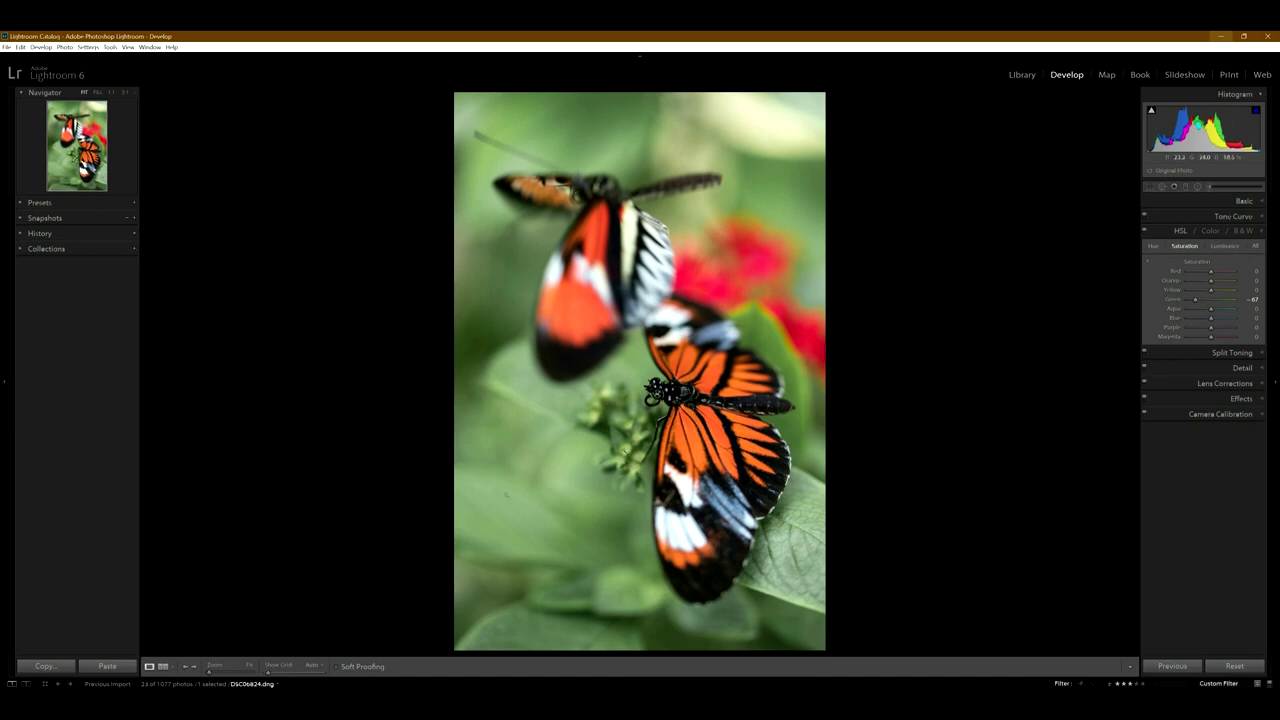
- Return to the first paired butterfly photo and zoom in to 2:1 on the lower butterfly's head
key(Left)
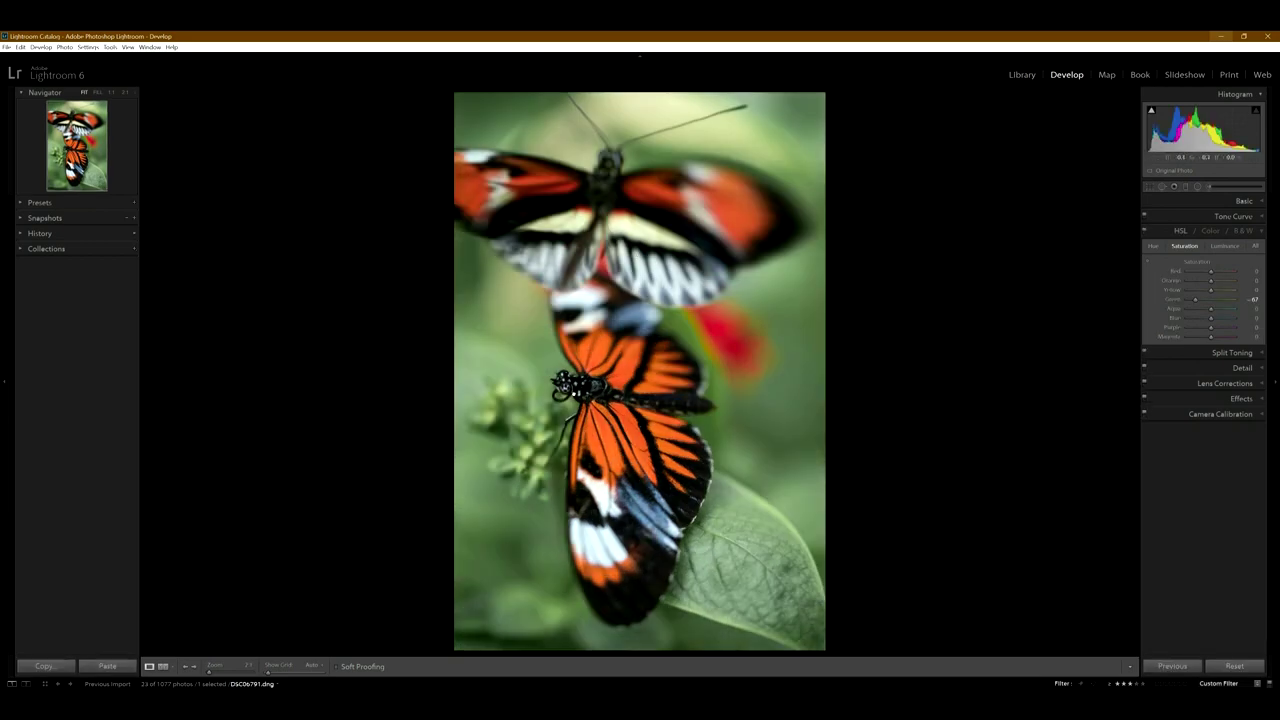
click(575, 396)
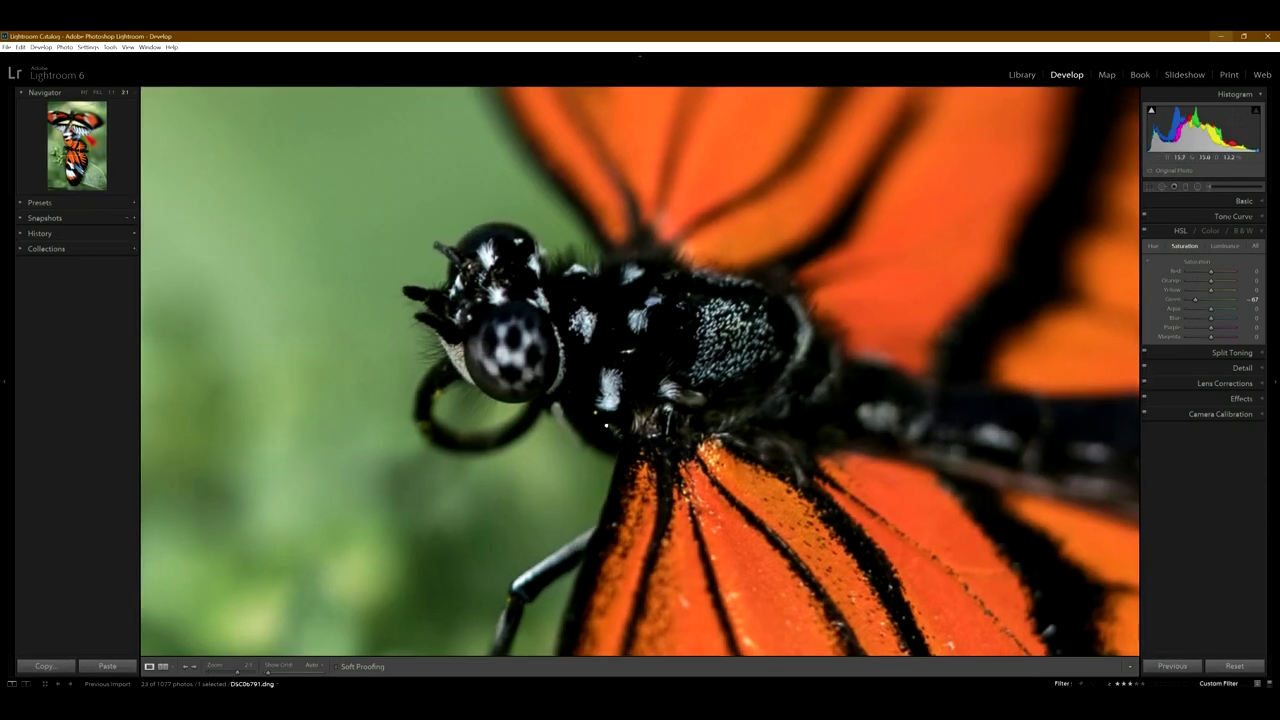
- Inspect the lower orange butterfly's head and body up close, and the white-and-red butterfly's head and wings at 2:1 zoom
drag(606, 425, 578, 399)
drag(663, 358, 522, 271)
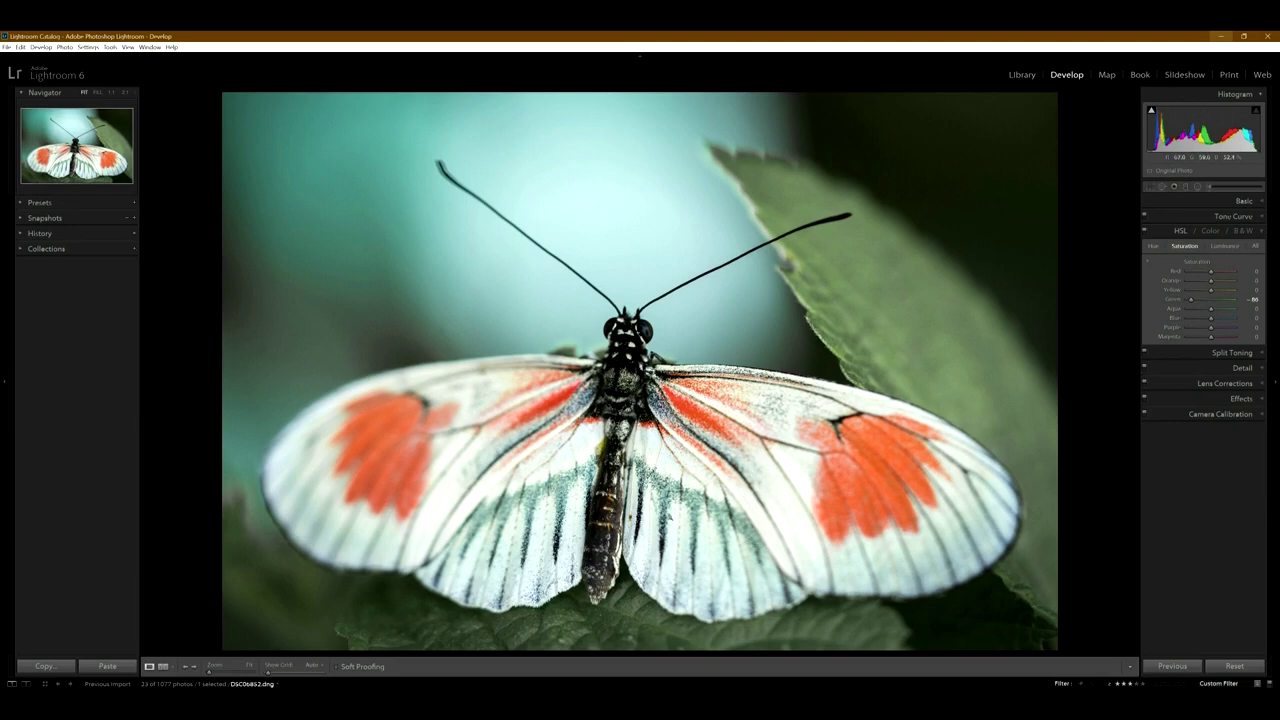
key(z)
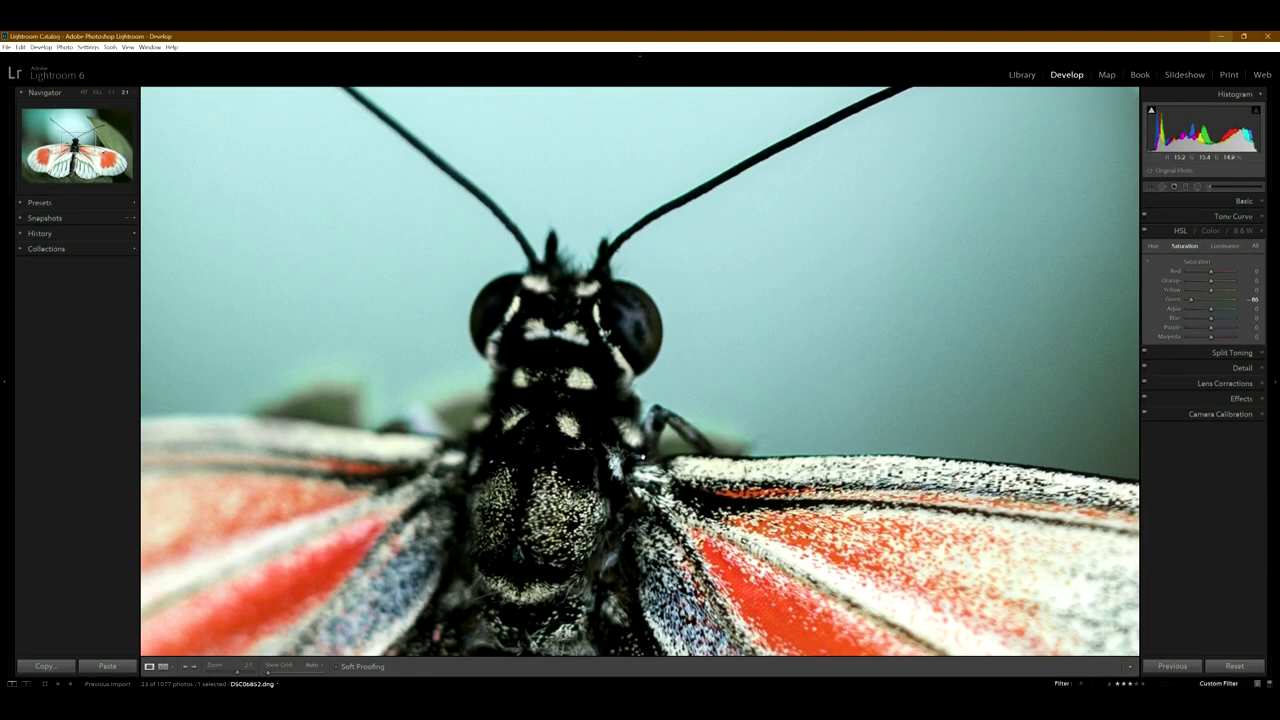
drag(653, 452, 682, 156)
key(z)
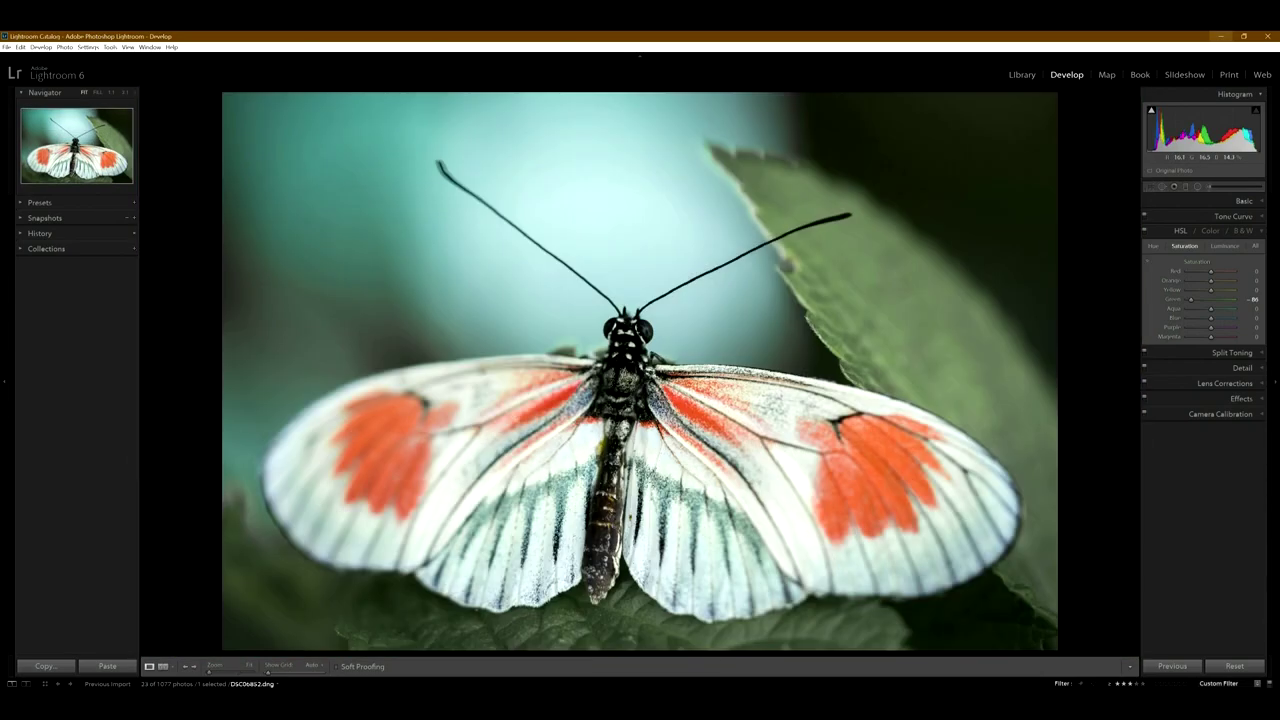
- Go past the red-and-black butterfly to the photo of two facing butterflies, and examine the hazy right-hand one at 2:1 zoom
key(Right)
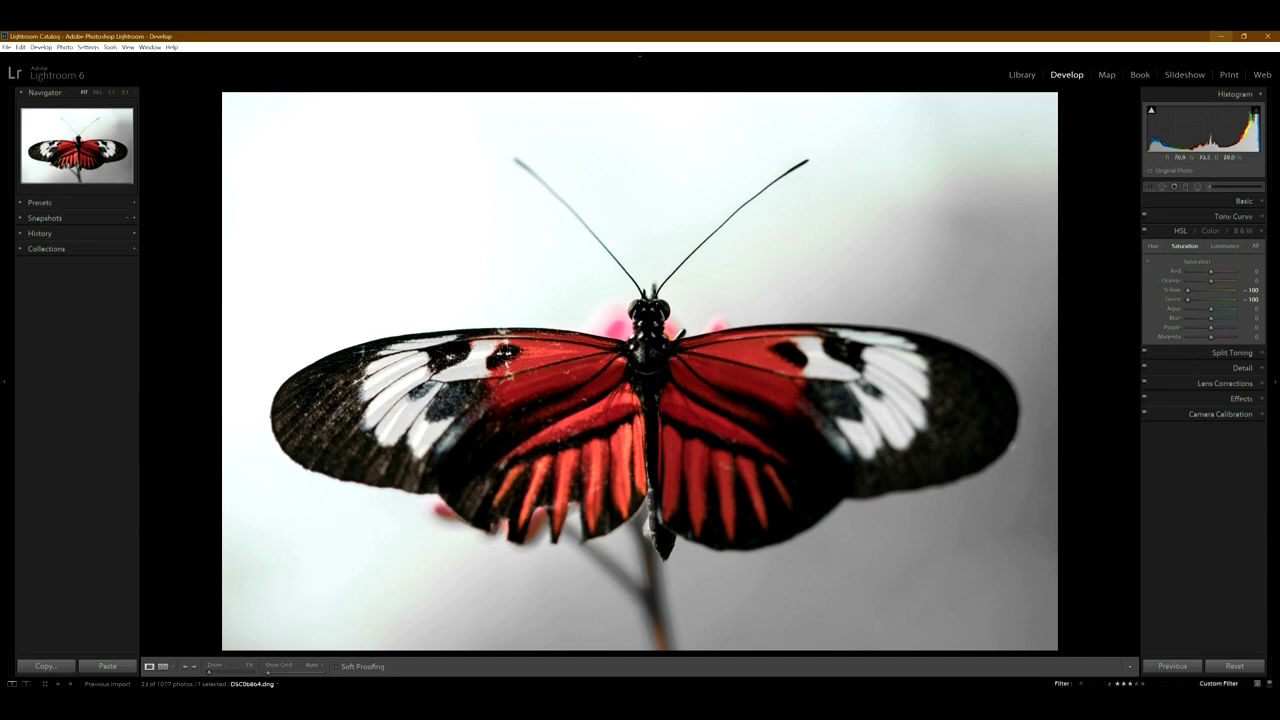
key(Right)
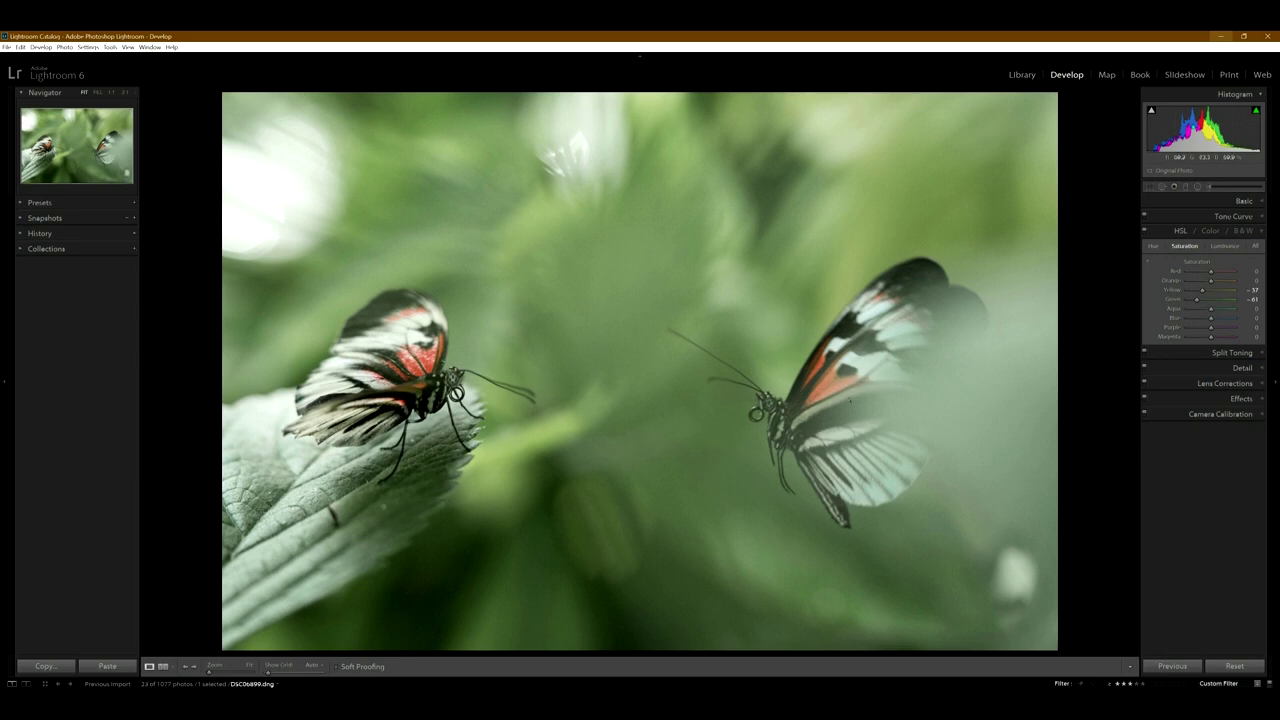
click(783, 425)
drag(775, 462, 602, 452)
click(785, 418)
drag(845, 430, 706, 360)
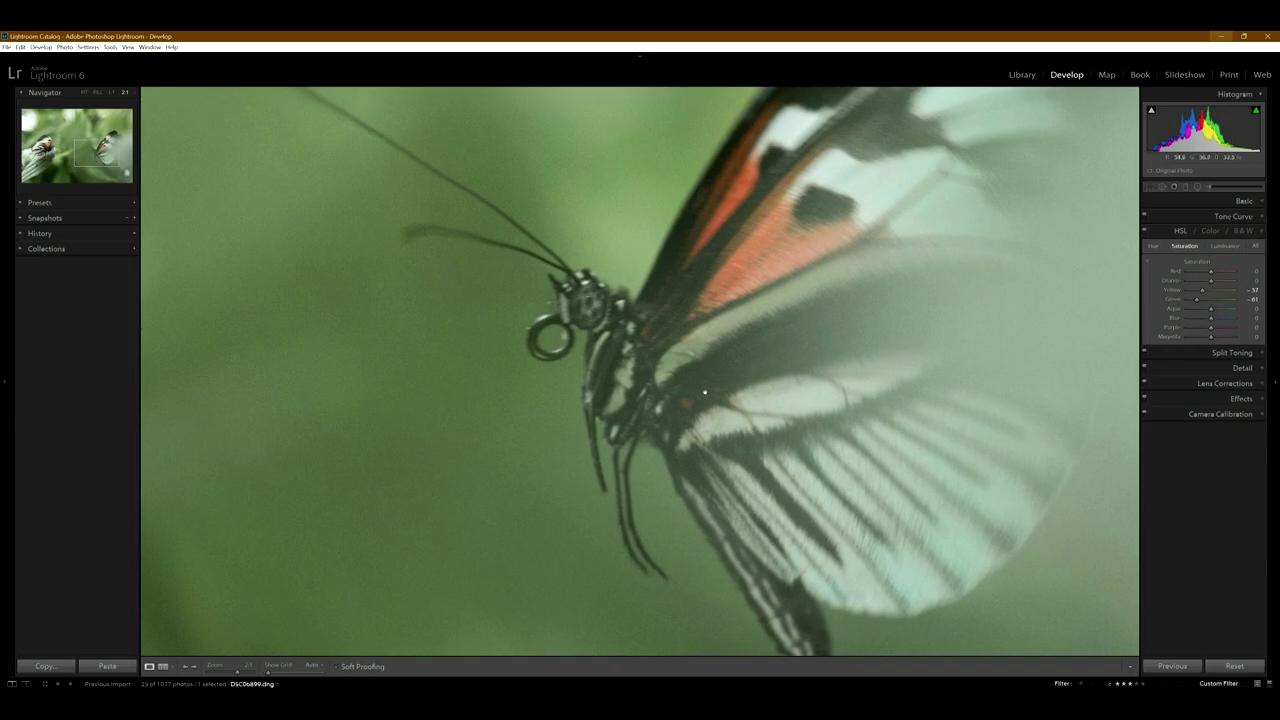
click(656, 381)
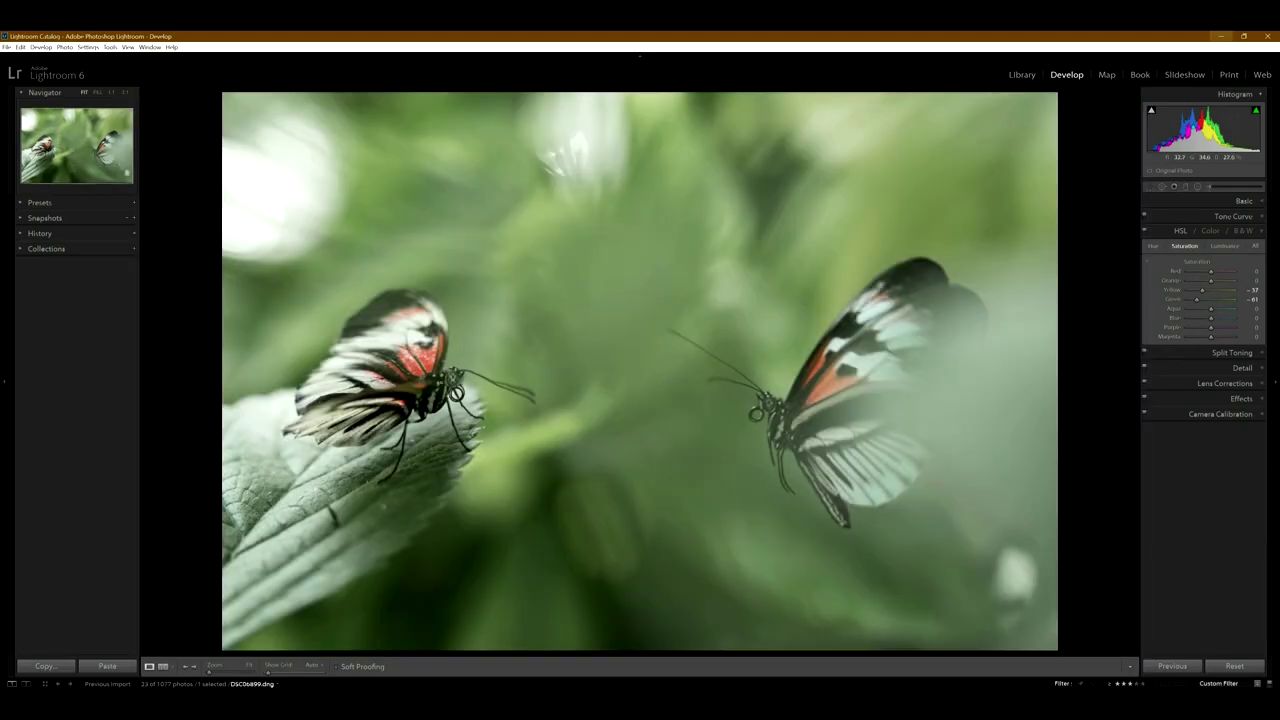
- Examine the left-hand butterfly on the leaf at 2:1 zoom, and return to the fitted view
click(451, 397)
drag(451, 400, 517, 370)
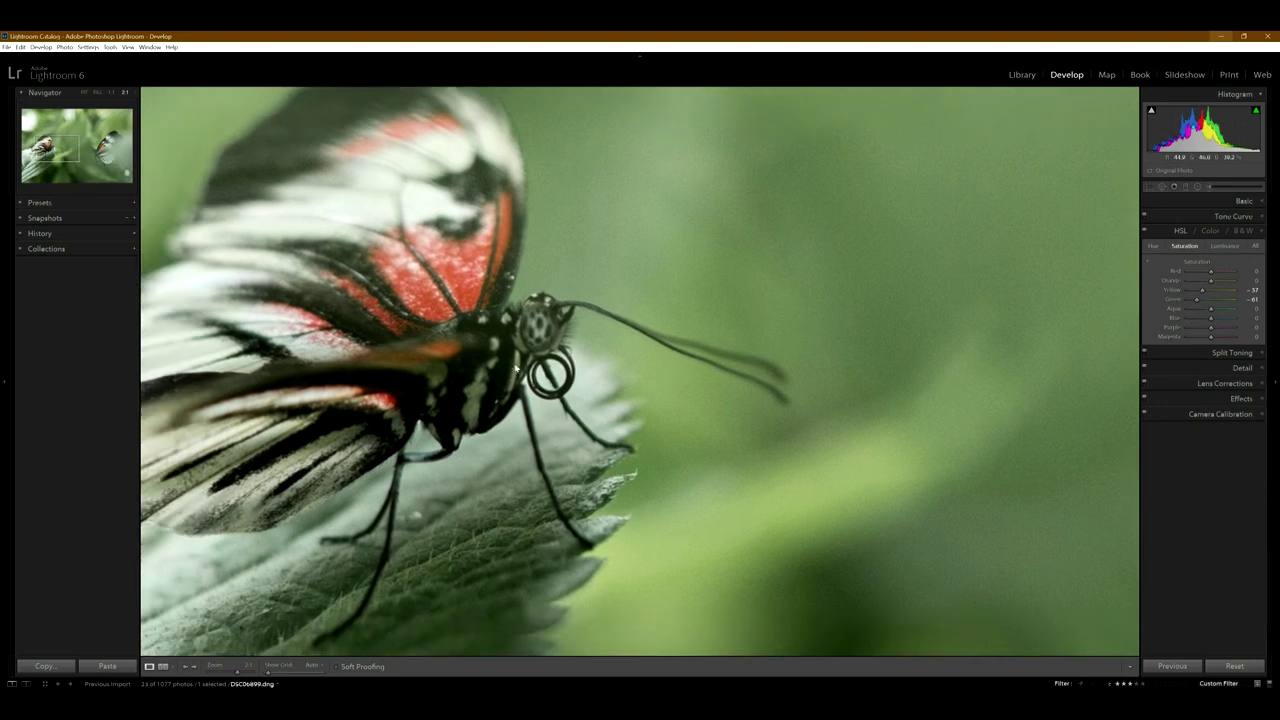
drag(595, 406, 653, 421)
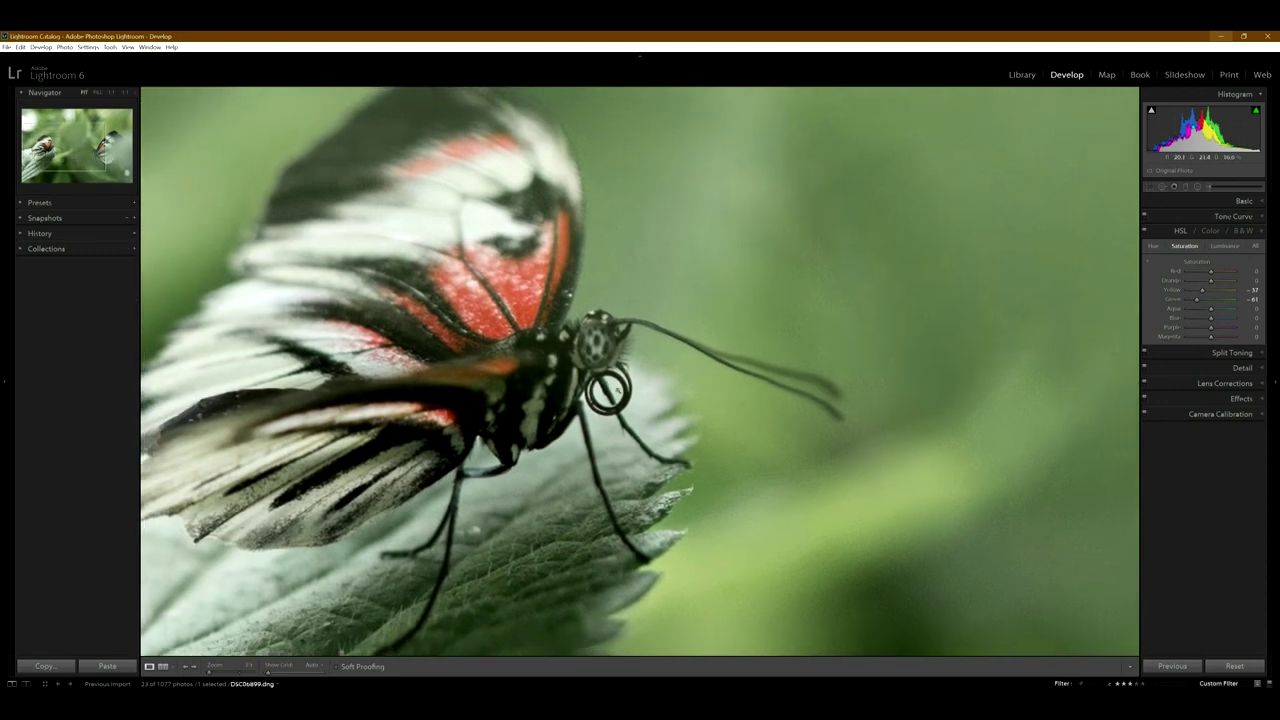
click(693, 403)
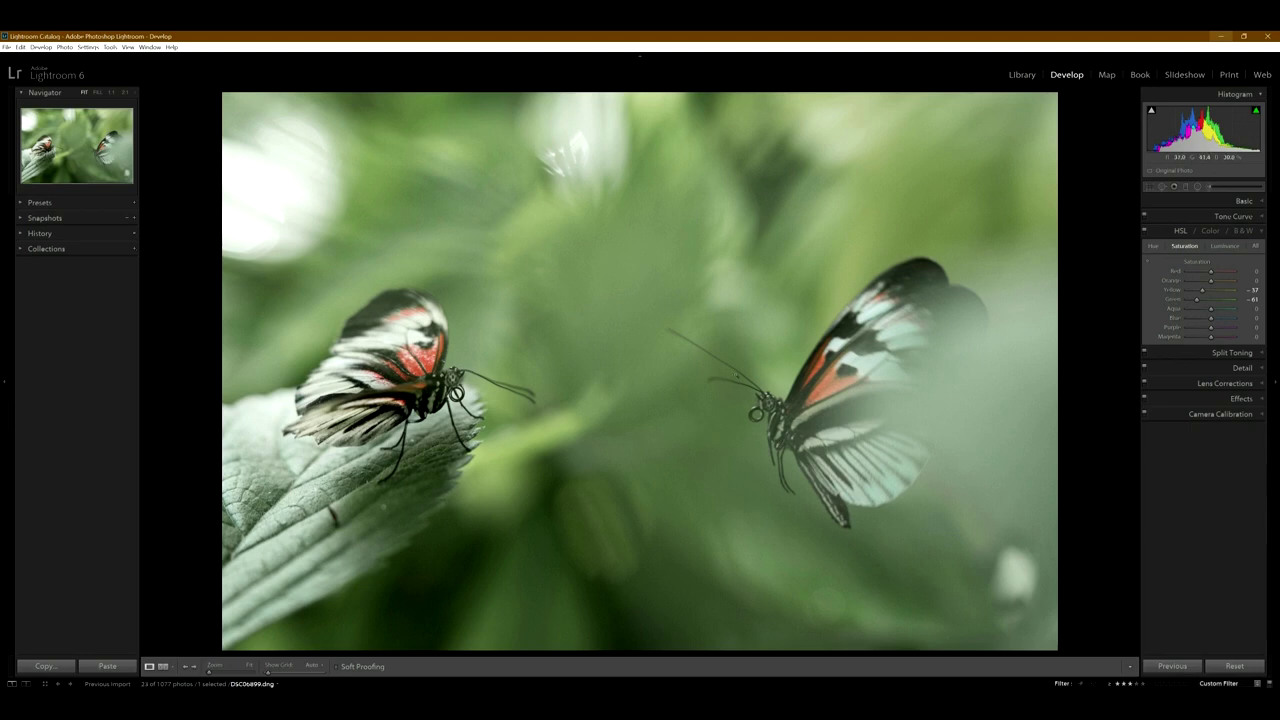
- Recheck the right-hand butterfly's head, legs and veiled wings at 2:1 zoom, and return to the fitted view
click(787, 464)
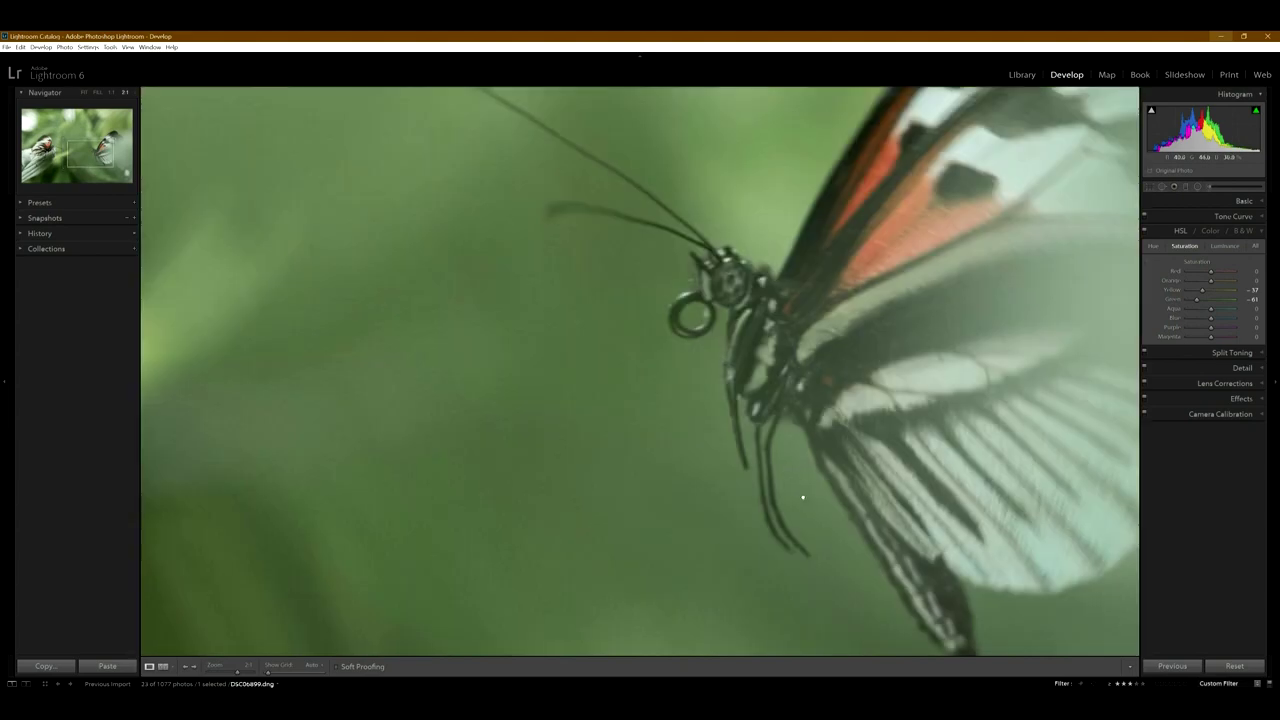
drag(803, 497, 768, 461)
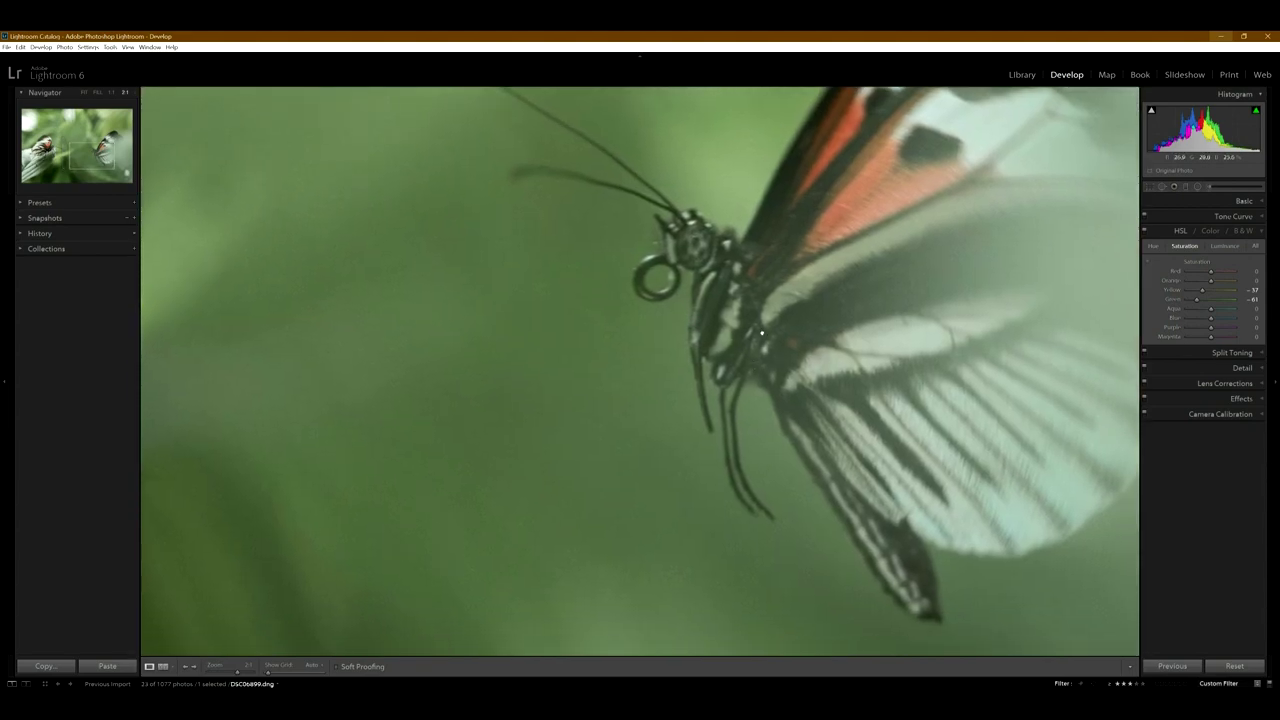
drag(762, 333, 594, 425)
click(733, 479)
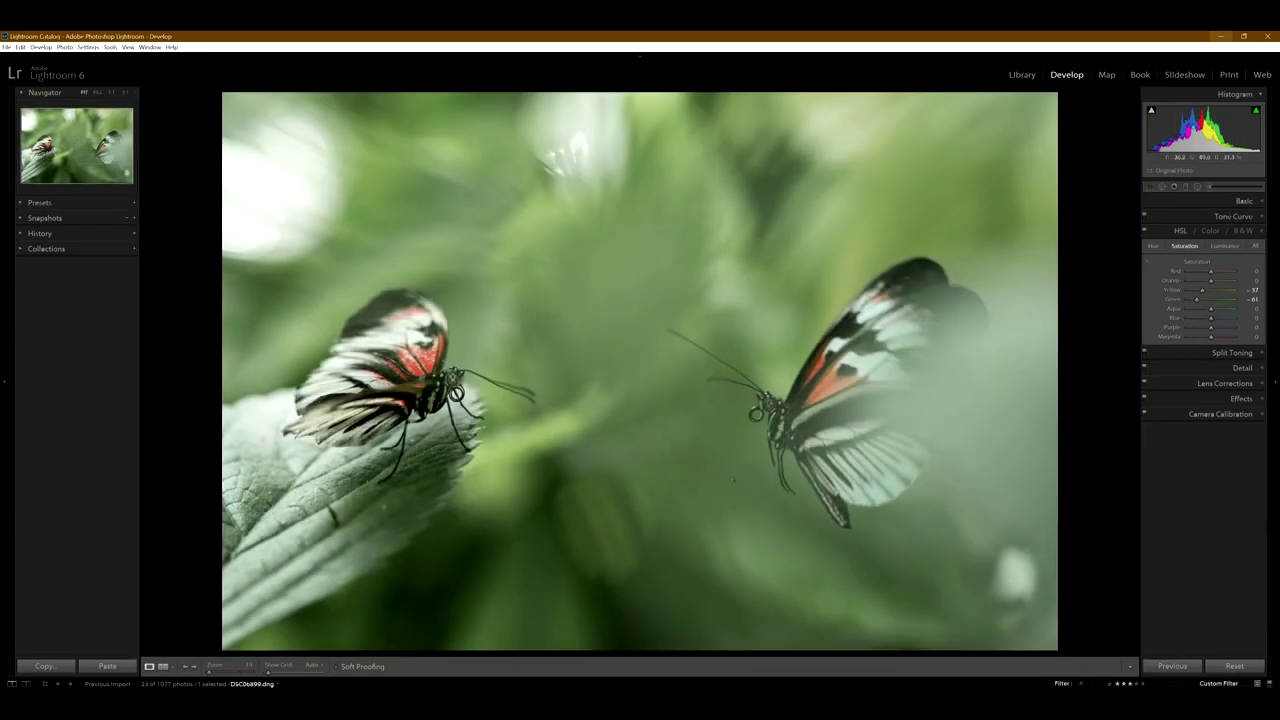
- Move on to the portrait photo of two butterflies sharing a leaf, and examine both at 2:1 and 1:1 zoom
key(Right)
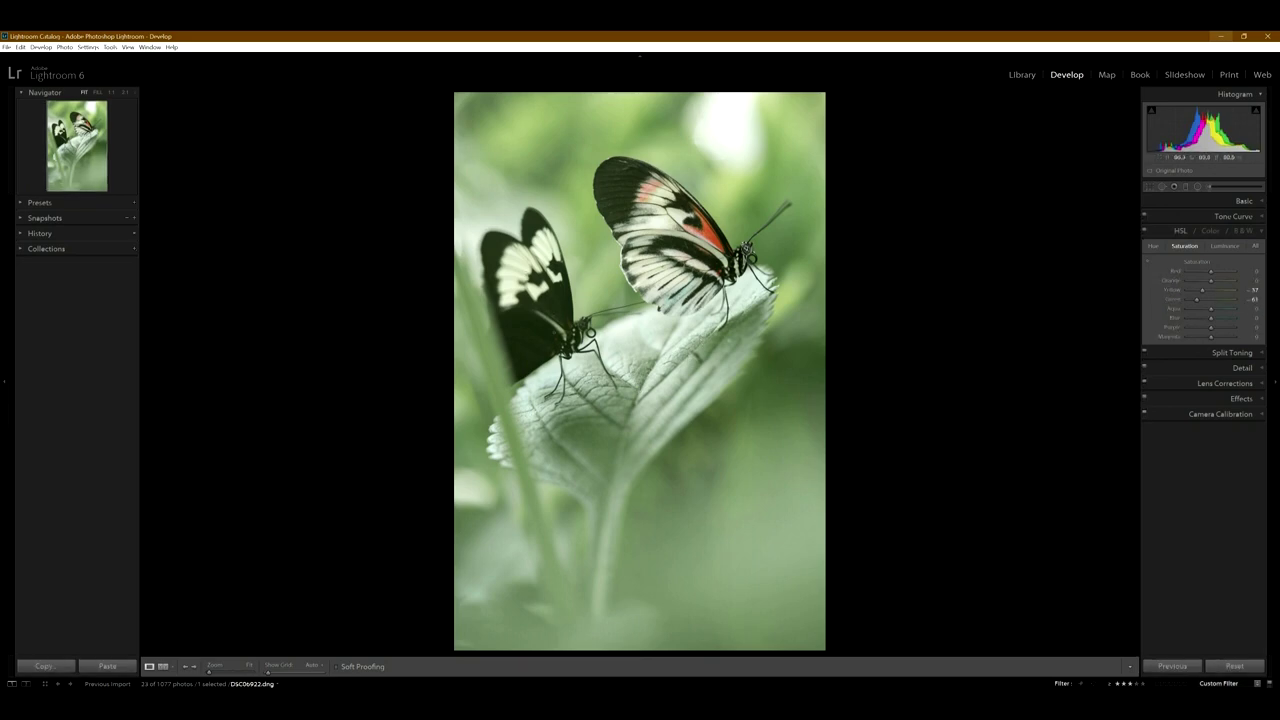
click(738, 256)
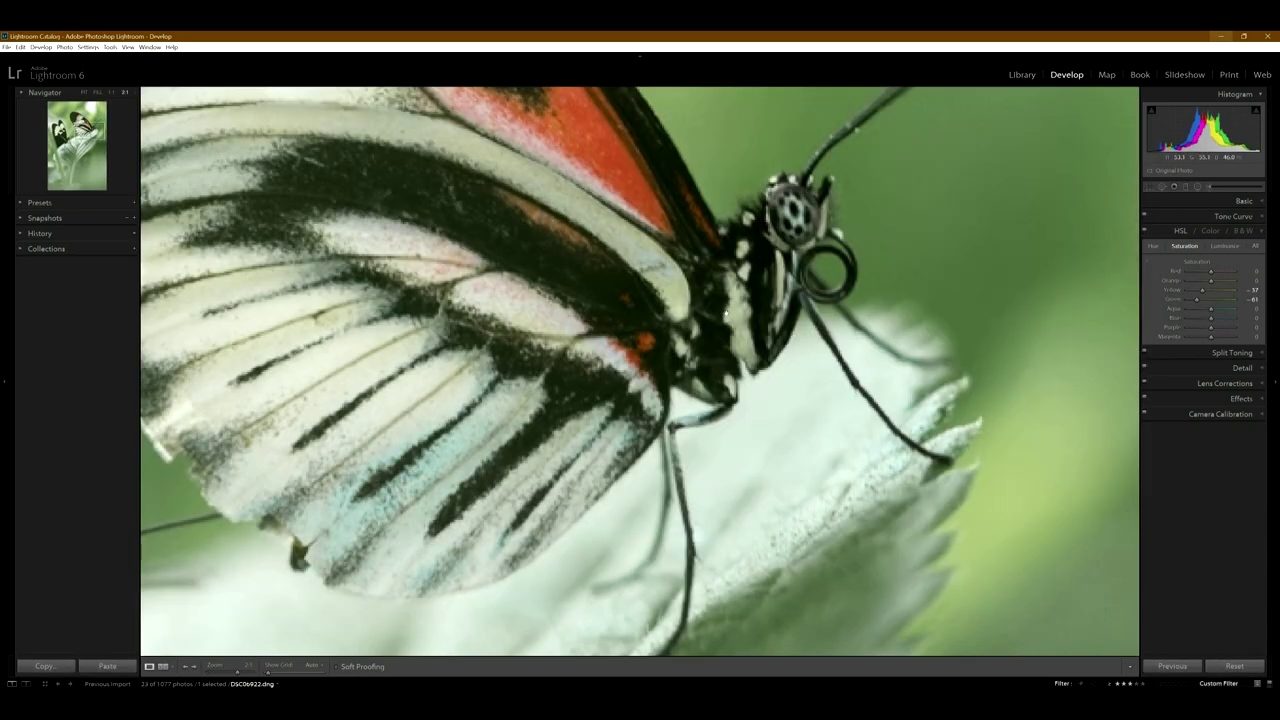
drag(738, 256, 709, 299)
drag(698, 356, 679, 443)
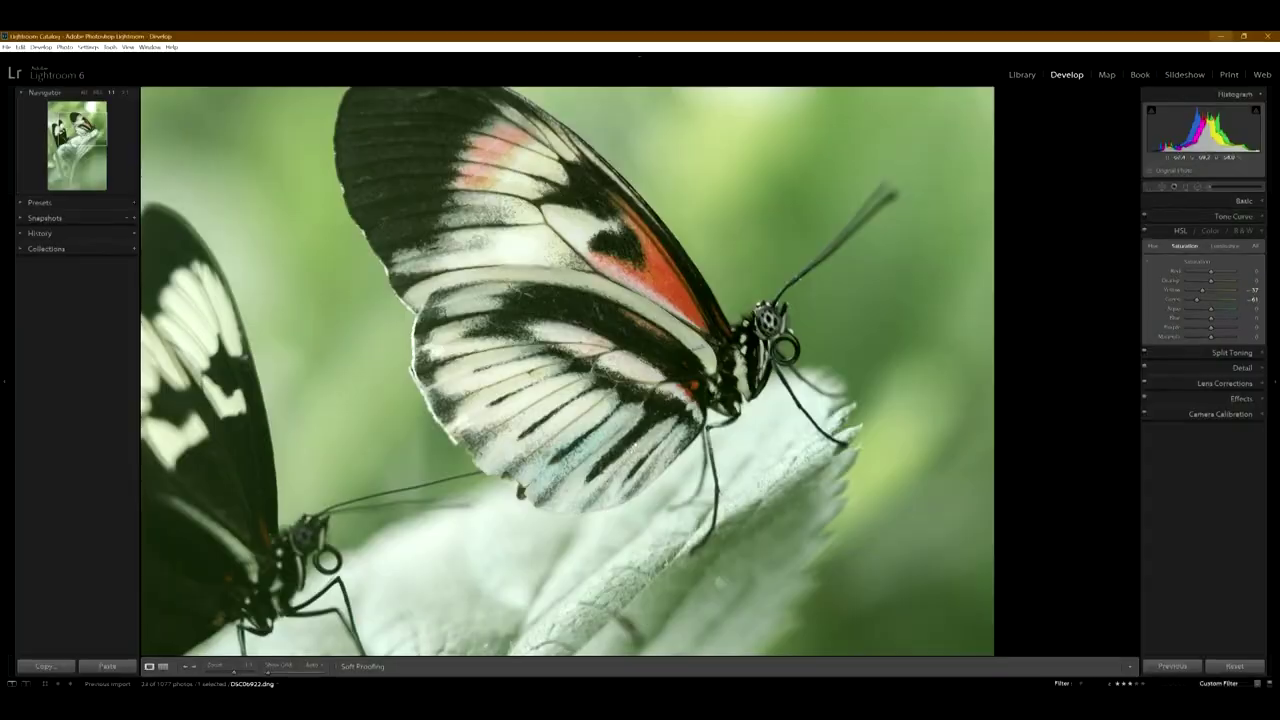
drag(316, 592, 350, 550)
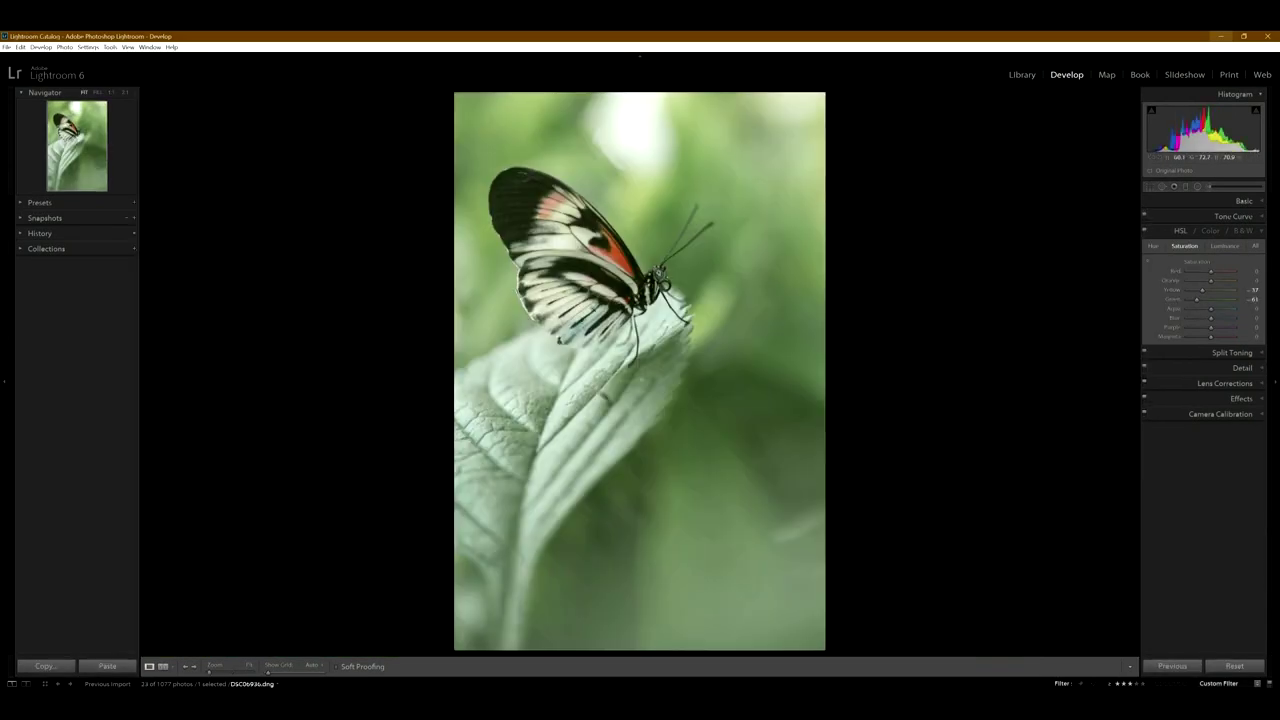
- Examine the head, eye and wing detail of the single butterfly on the pale leaf at 2:1 zoom
click(627, 277)
drag(627, 277, 608, 362)
click(124, 94)
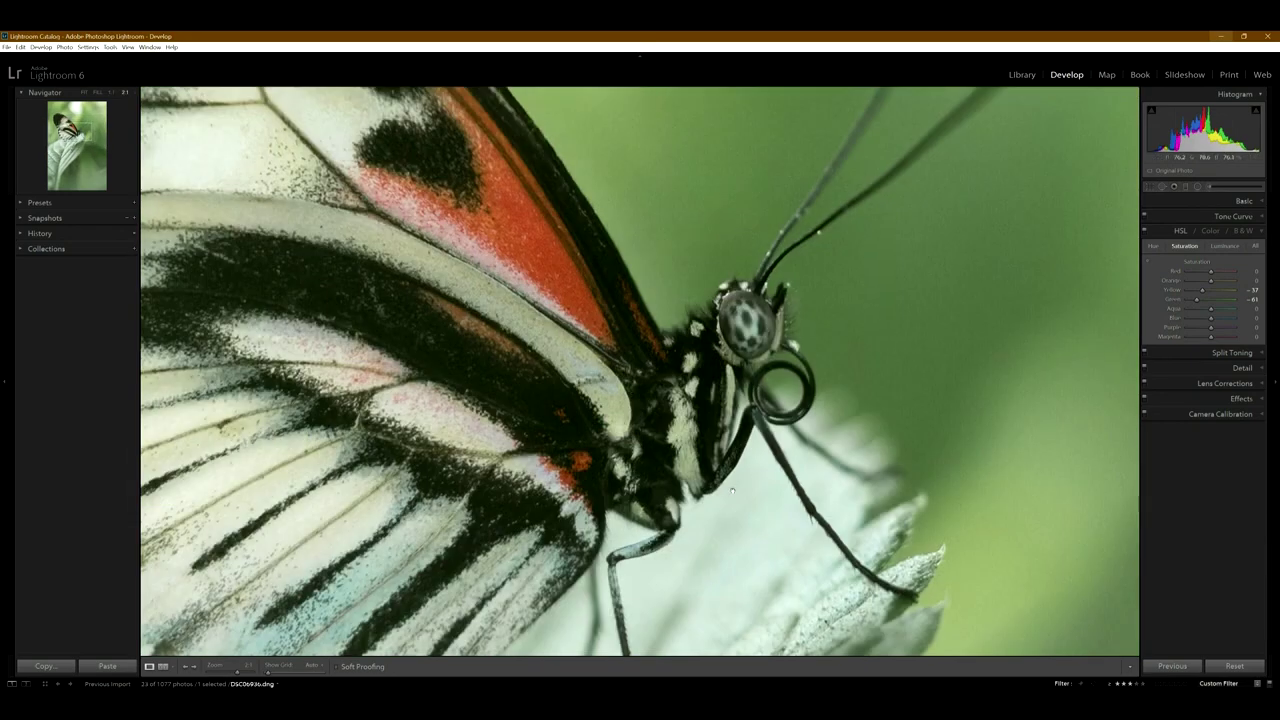
drag(733, 490, 714, 470)
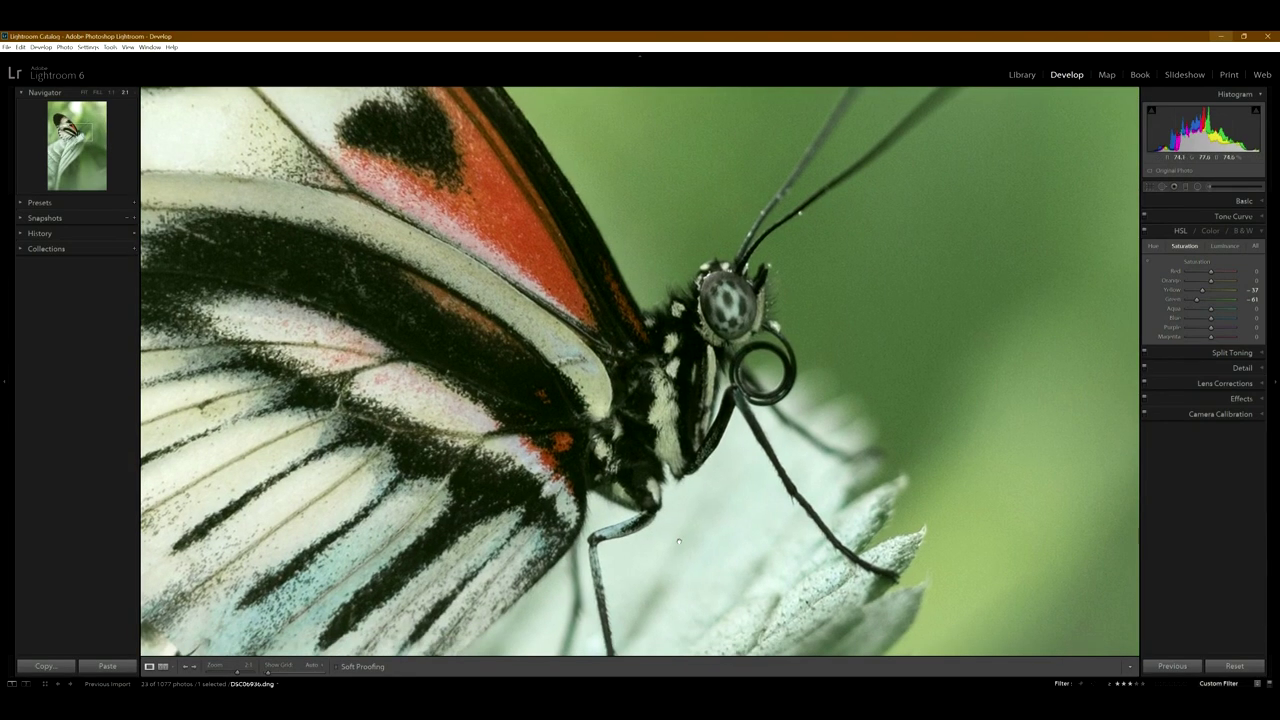
drag(705, 447, 624, 407)
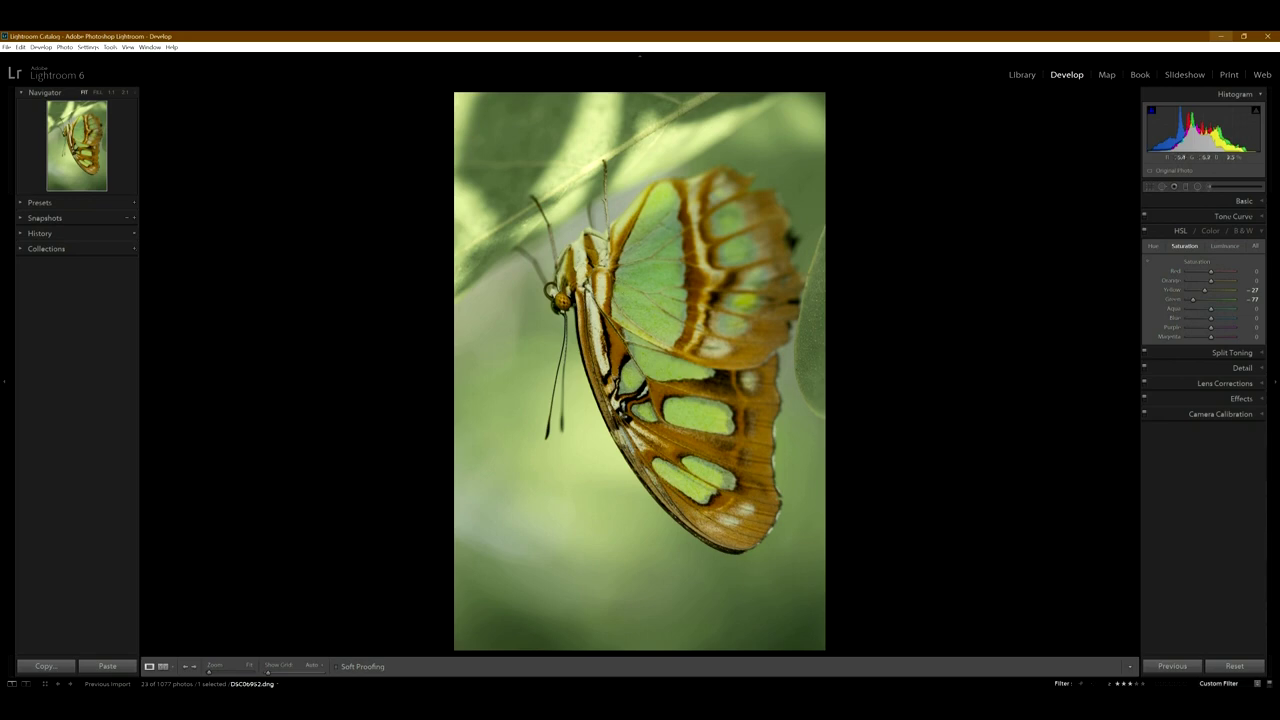
- Inspect the spotted eye and body hairs of the green-and-brown butterfly at 2:1 zoom
click(569, 291)
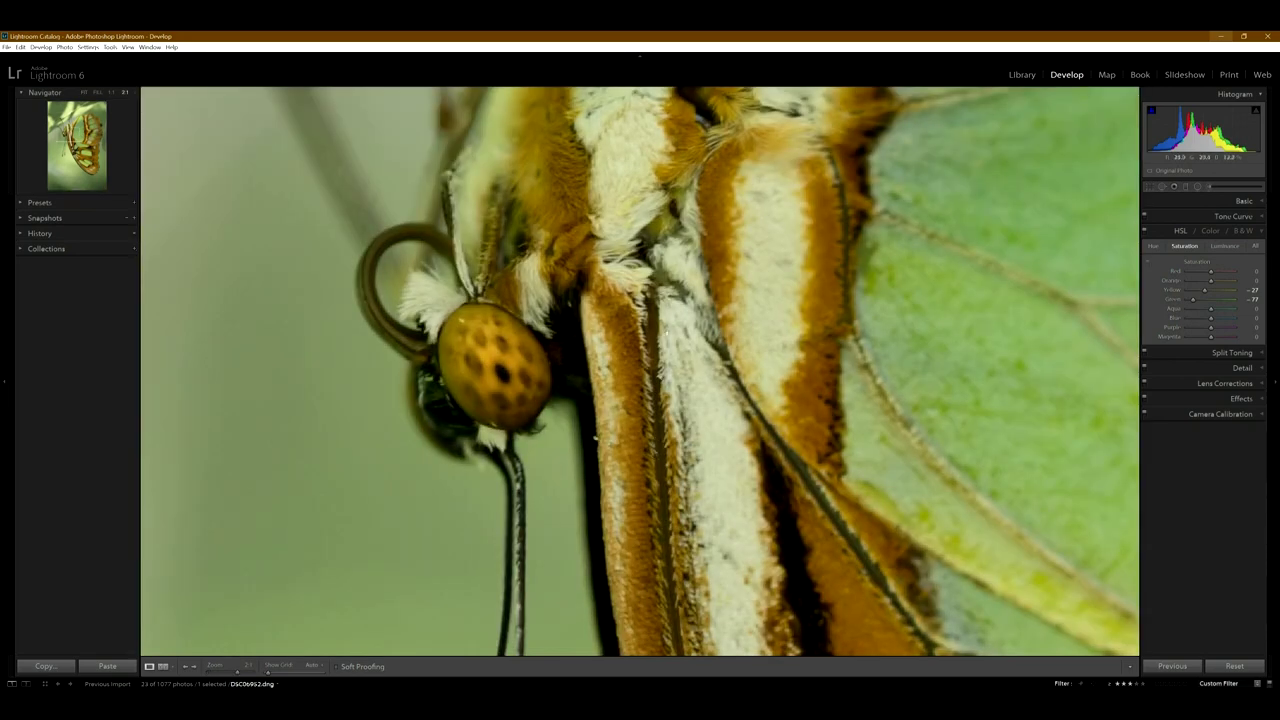
drag(657, 357, 593, 485)
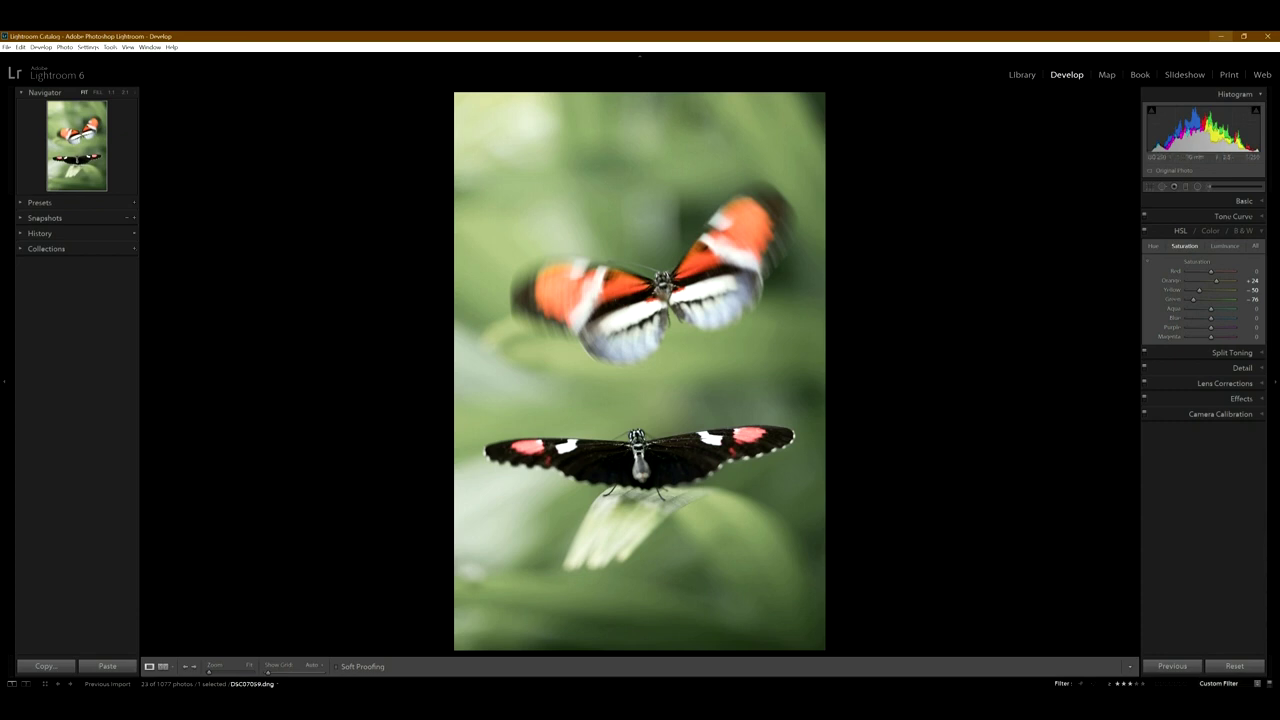
- Compare the two photos of an orange butterfly flying above a black one by switching back and forth
key(Right)
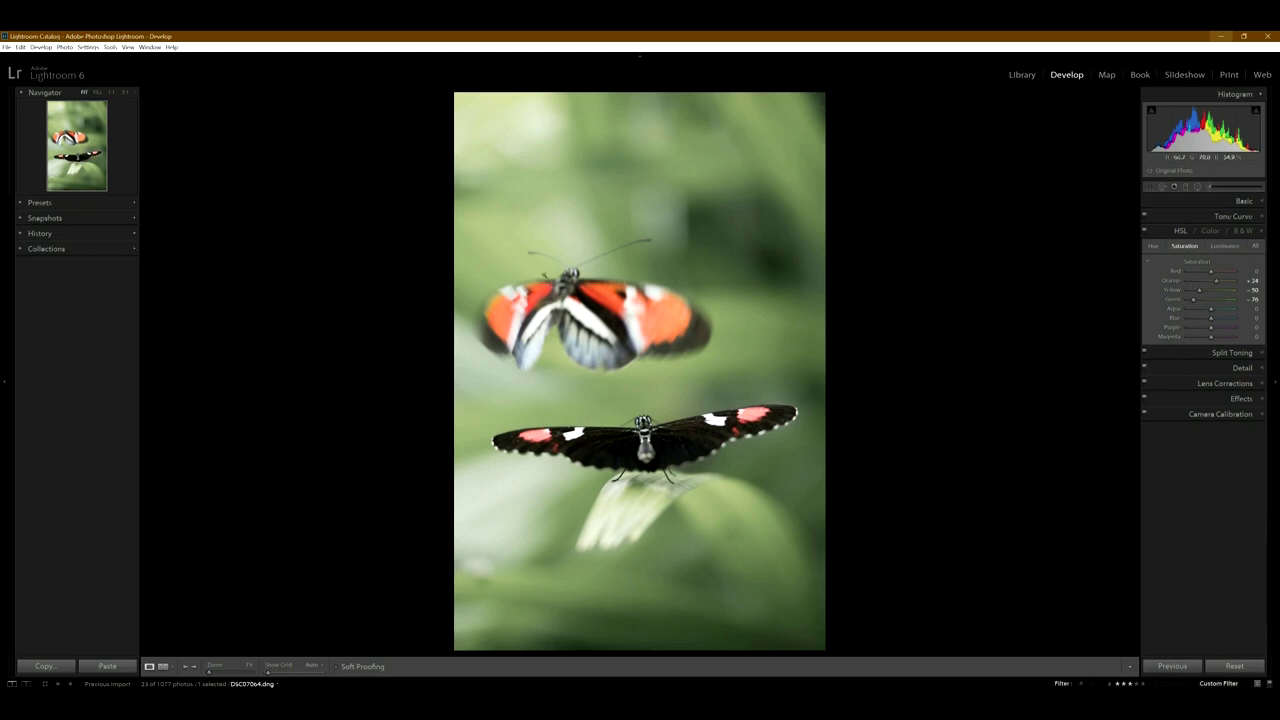
key(Left)
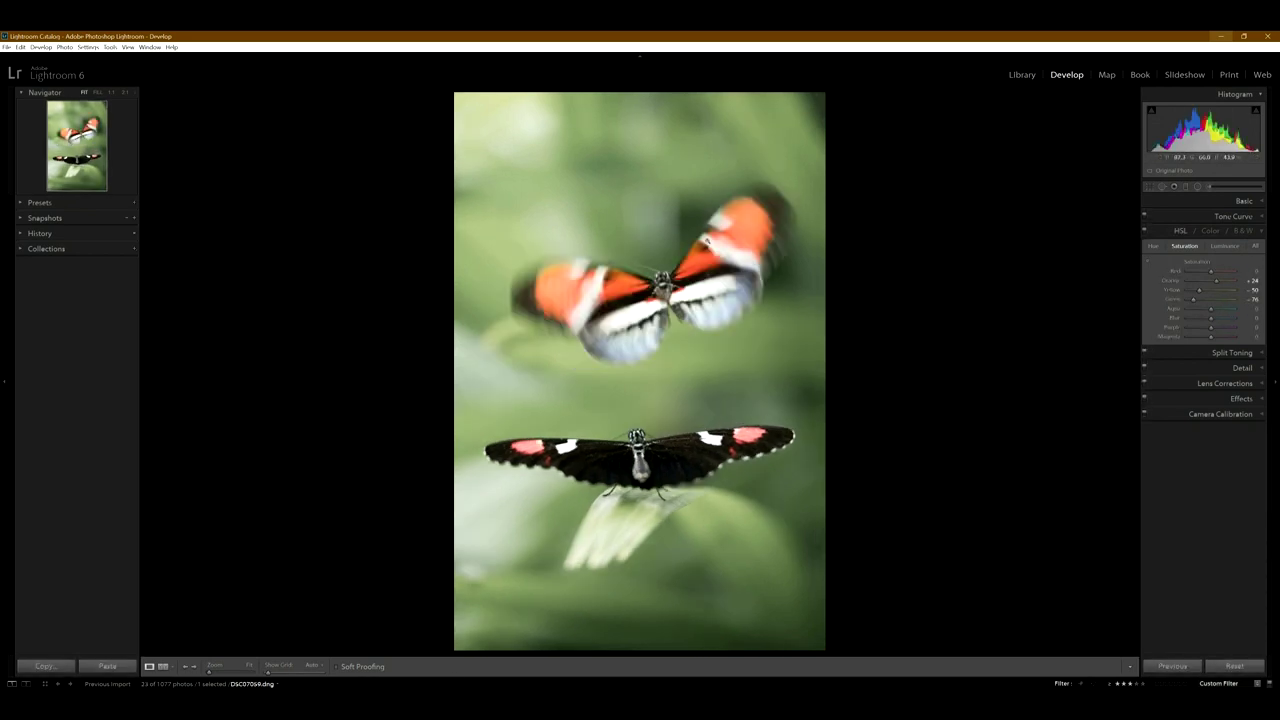
key(Right)
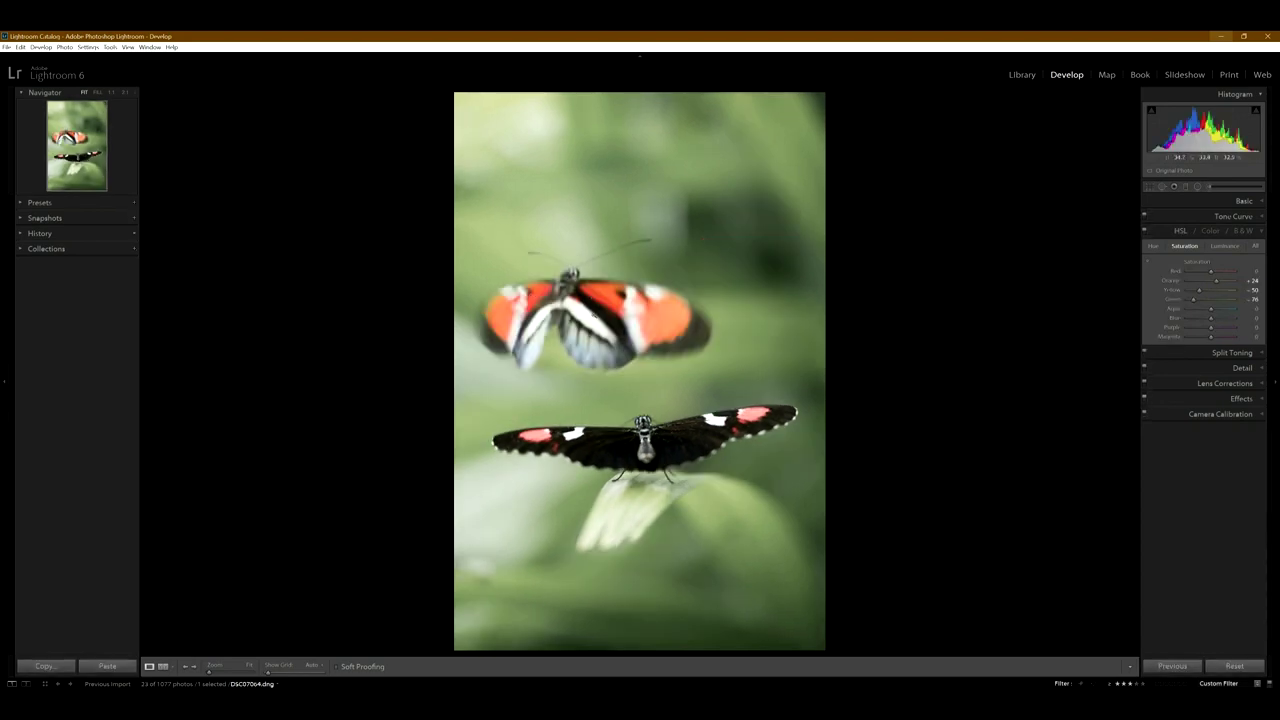
- Move on to the black-and-white butterfly photo, examine its head and body at 2:1 zoom, and return to the fitted view
key(Right)
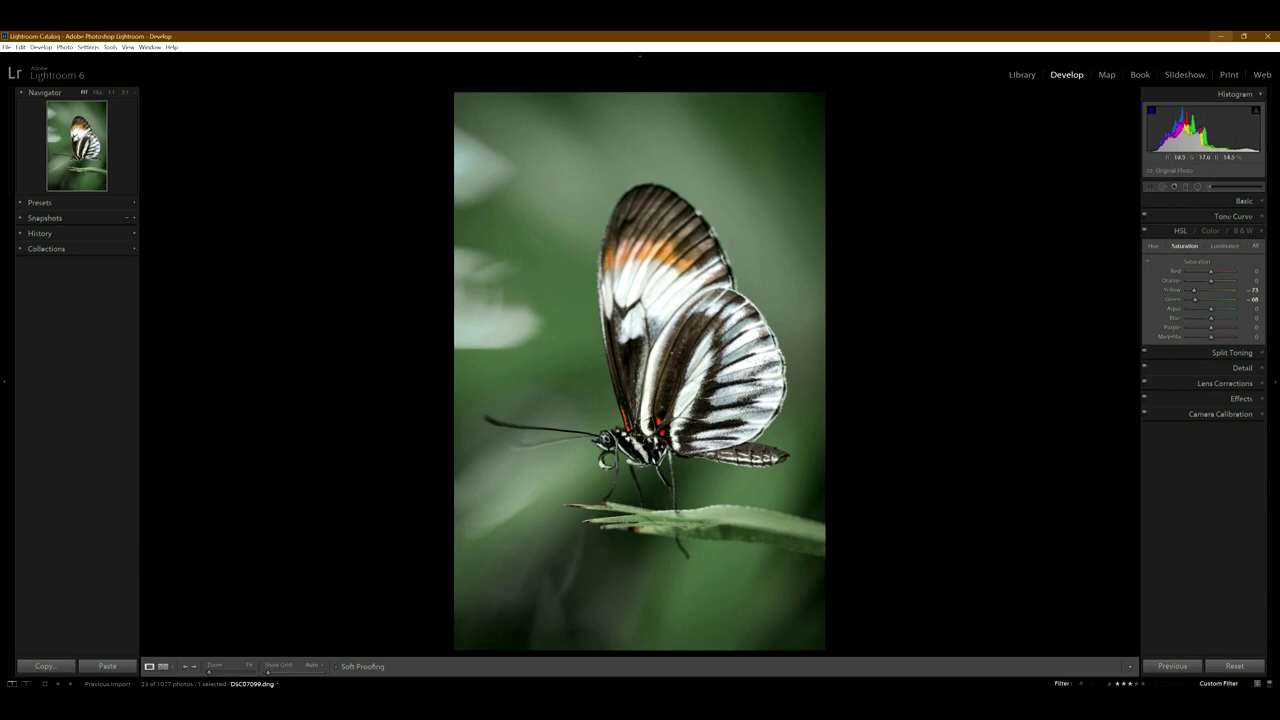
click(612, 448)
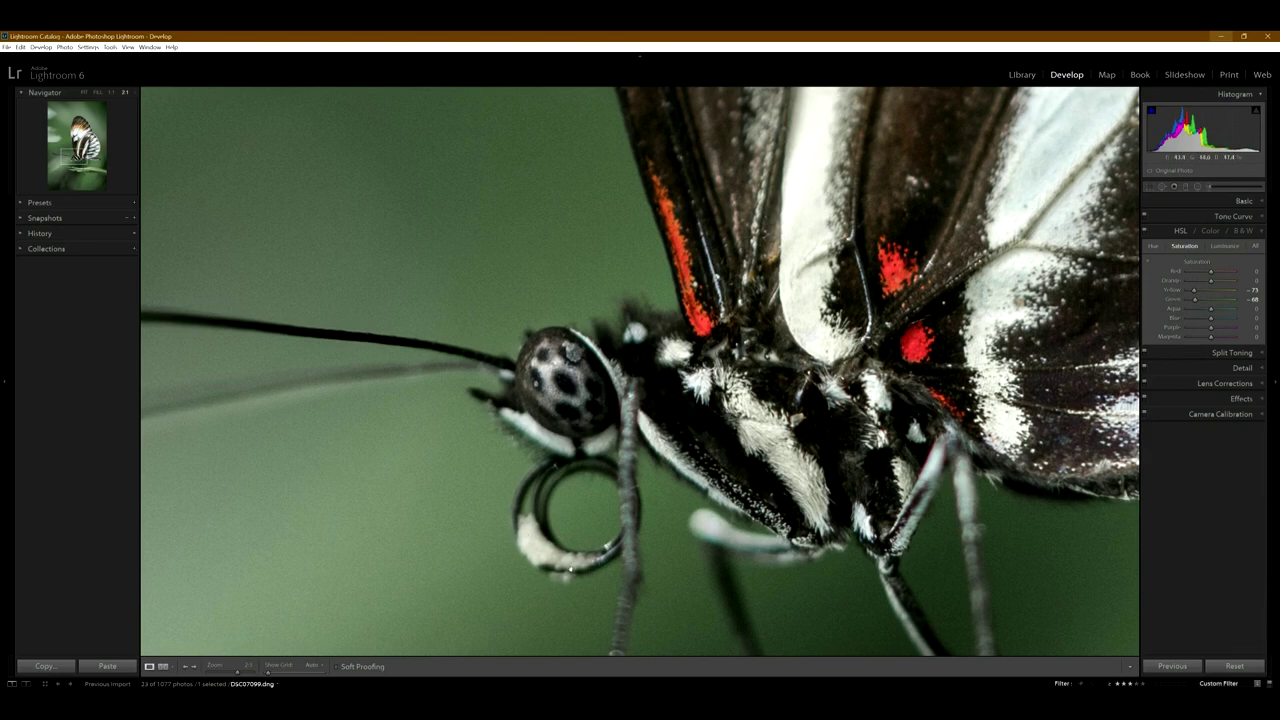
drag(793, 349, 703, 333)
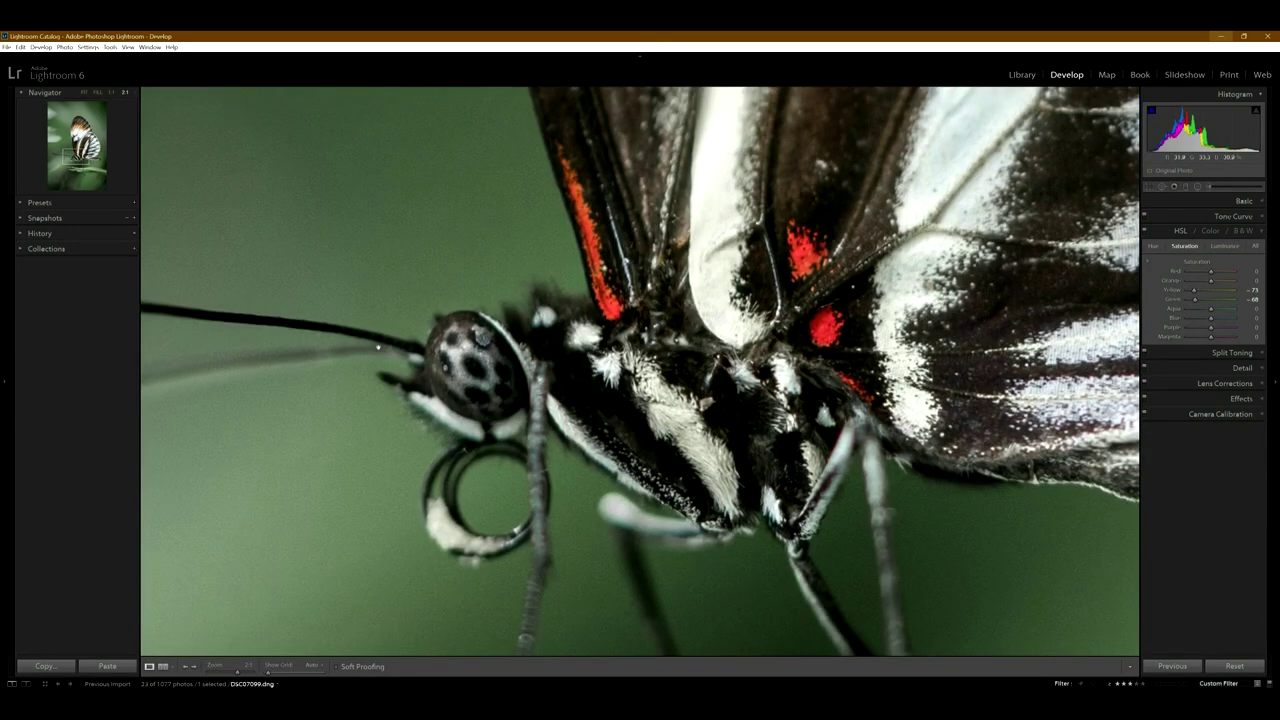
click(84, 92)
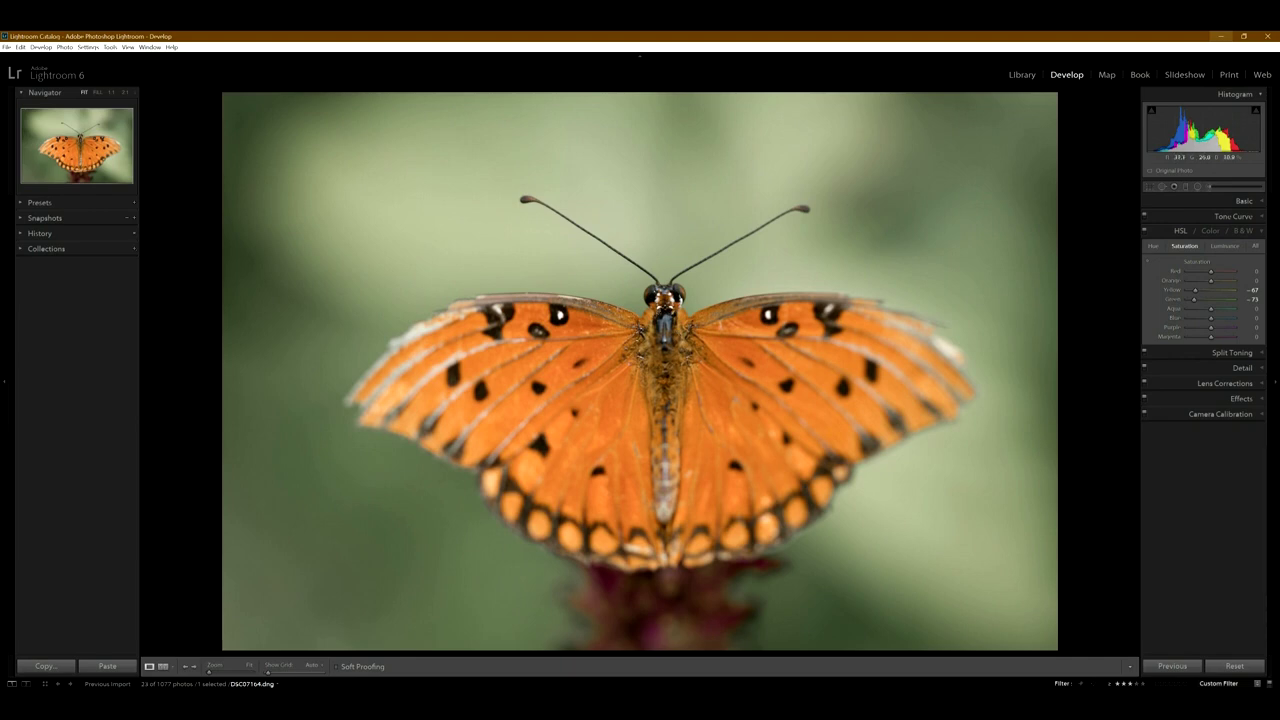
- Examine the orange butterfly's head and the side-on butterfly's eye and coiled proboscis at 2:1 zoom
click(665, 298)
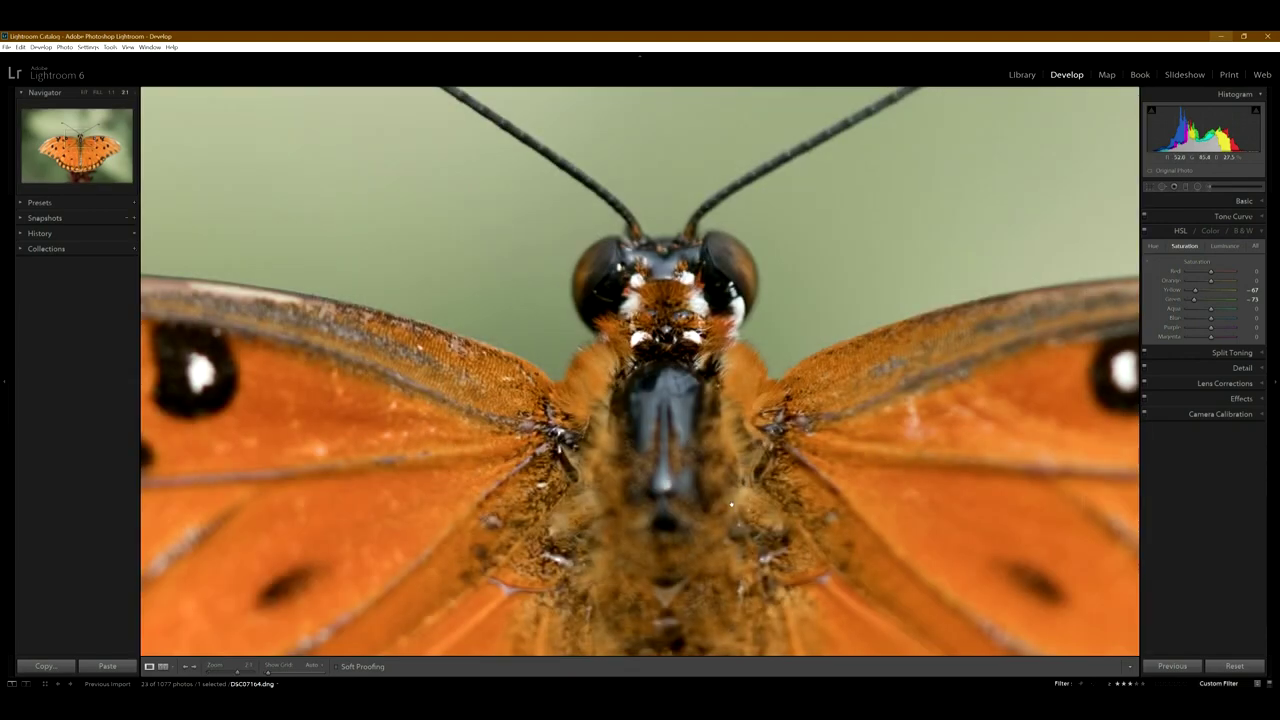
drag(731, 505, 685, 487)
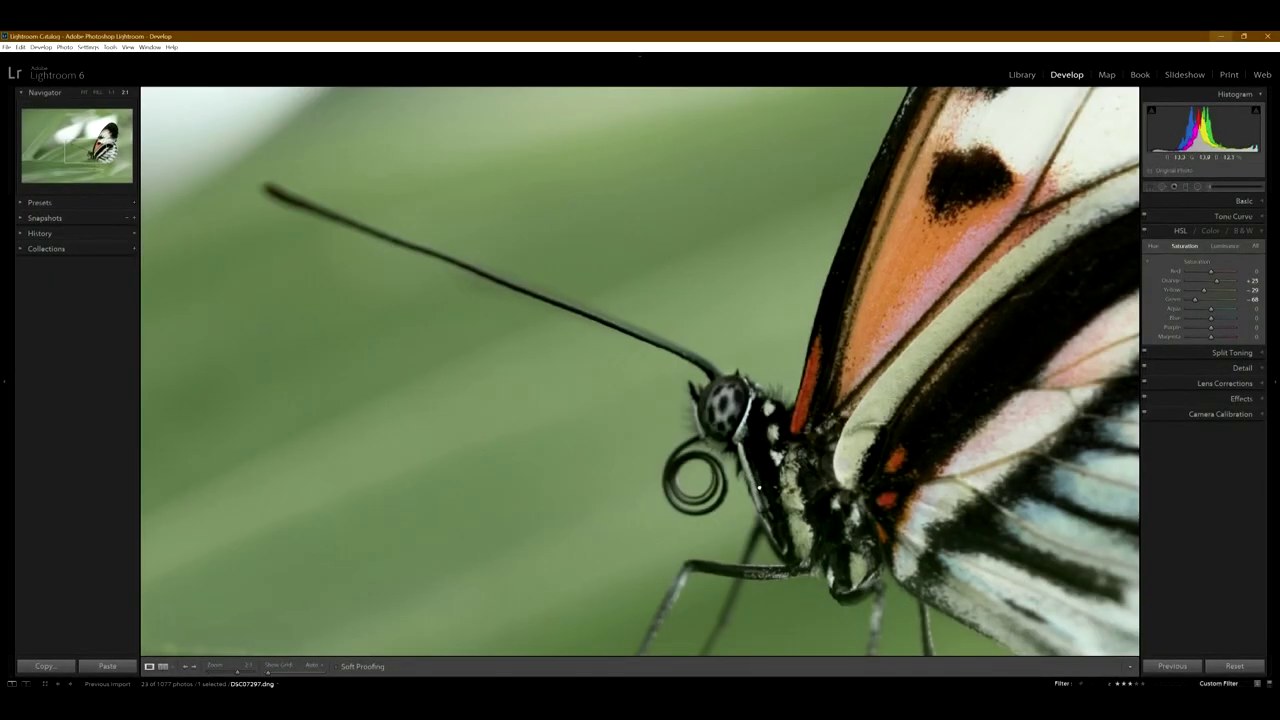
drag(758, 487, 610, 300)
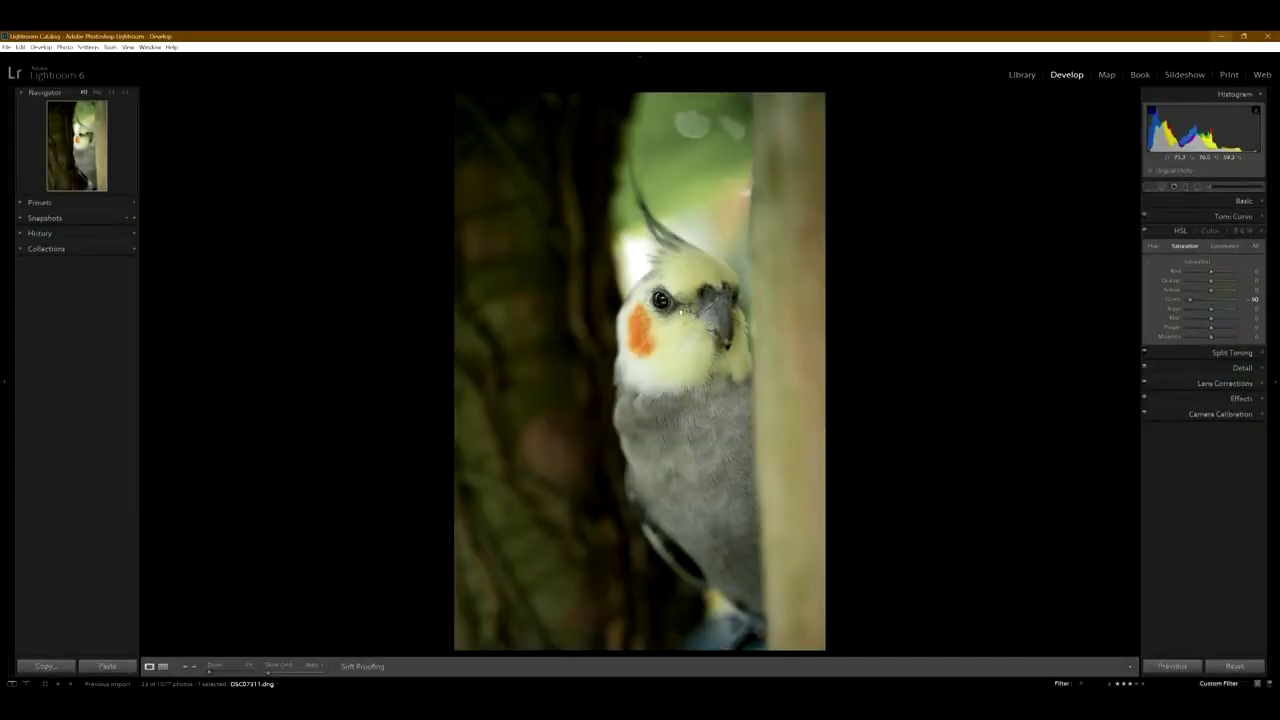
- Inspect the cockatiel's eye and beak and the yellow budgie's face at 2:1 zoom
click(680, 313)
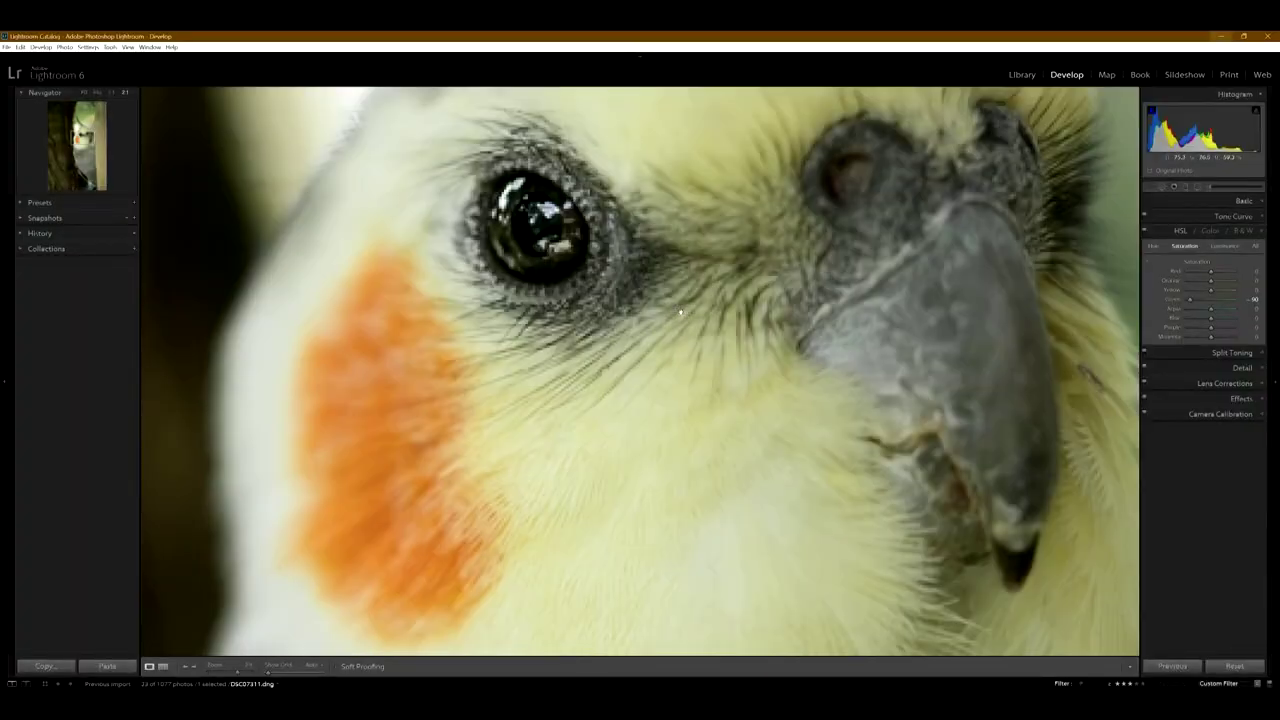
drag(600, 296, 600, 386)
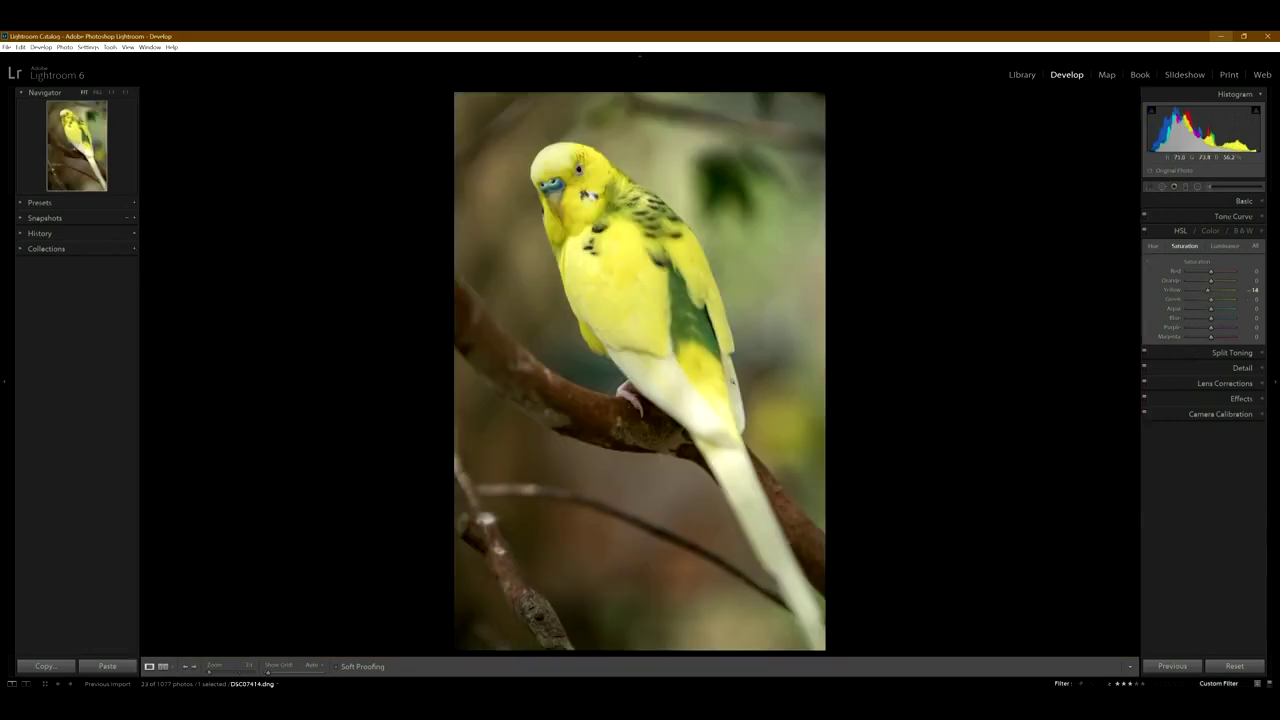
click(586, 182)
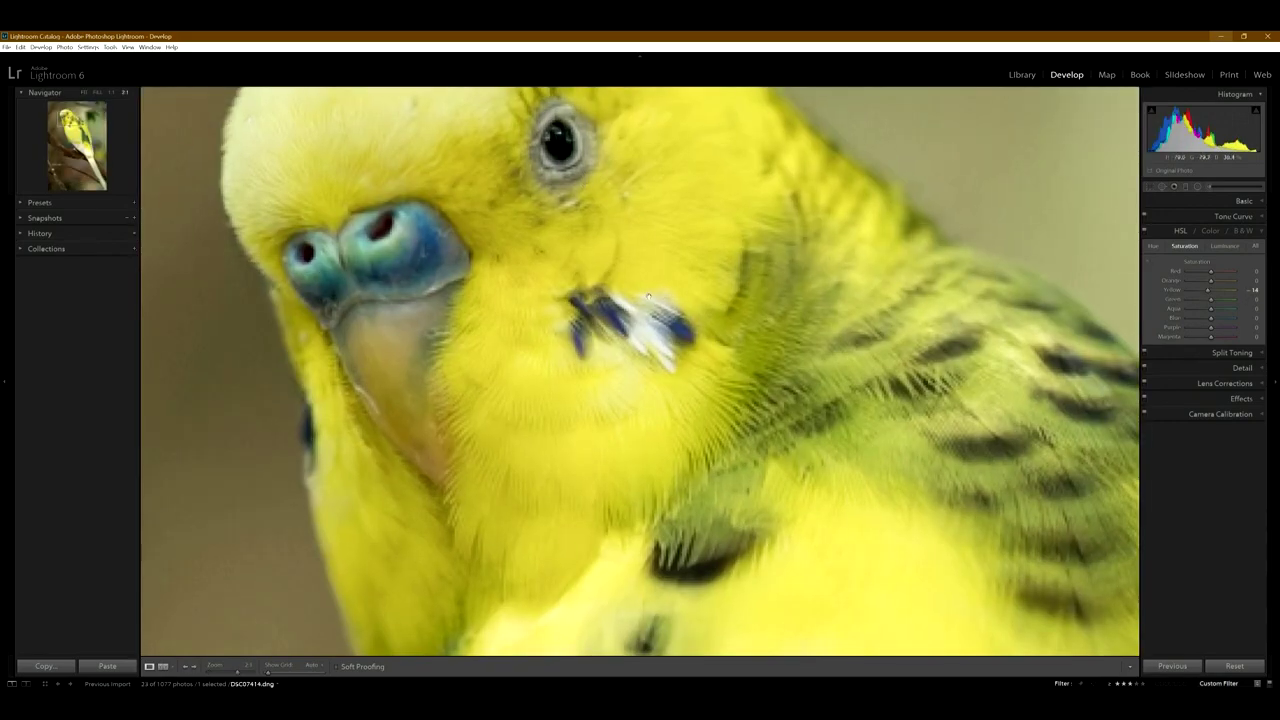
- Examine the yellow budgie's forehead, eye and cheek feathers at 2:1 zoom and return to the fitted view
drag(633, 284, 673, 355)
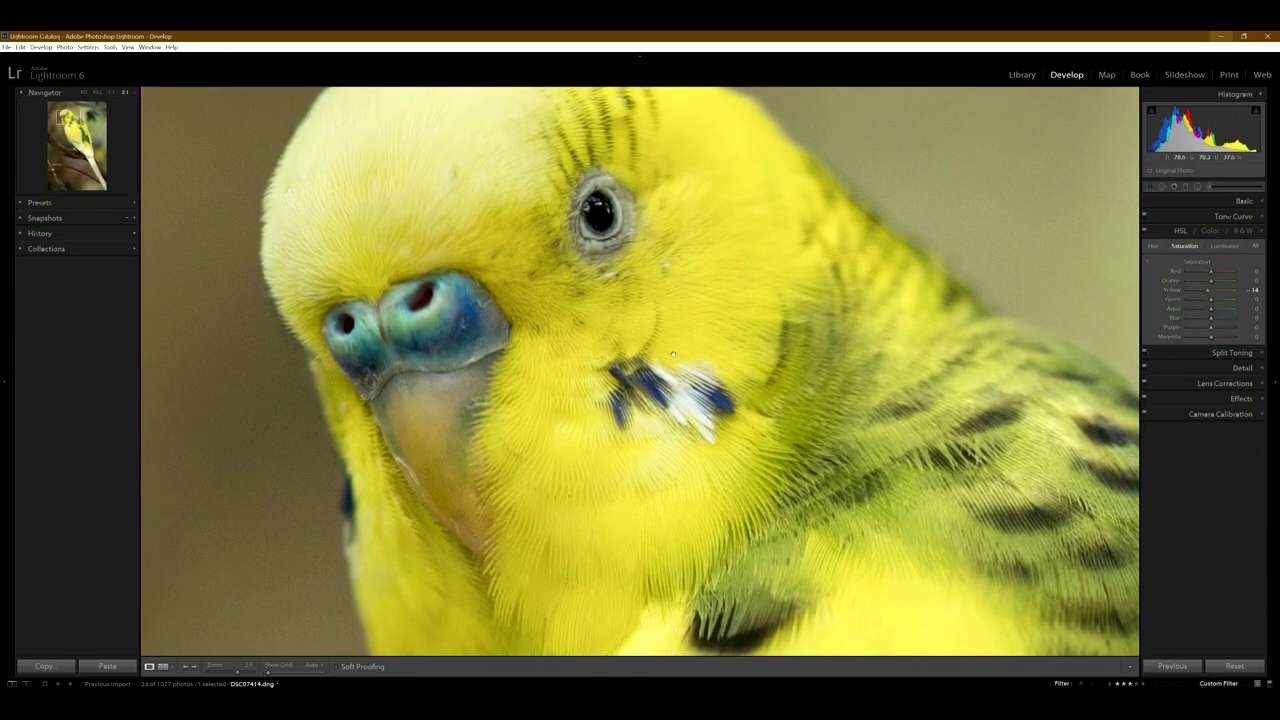
drag(596, 309, 615, 359)
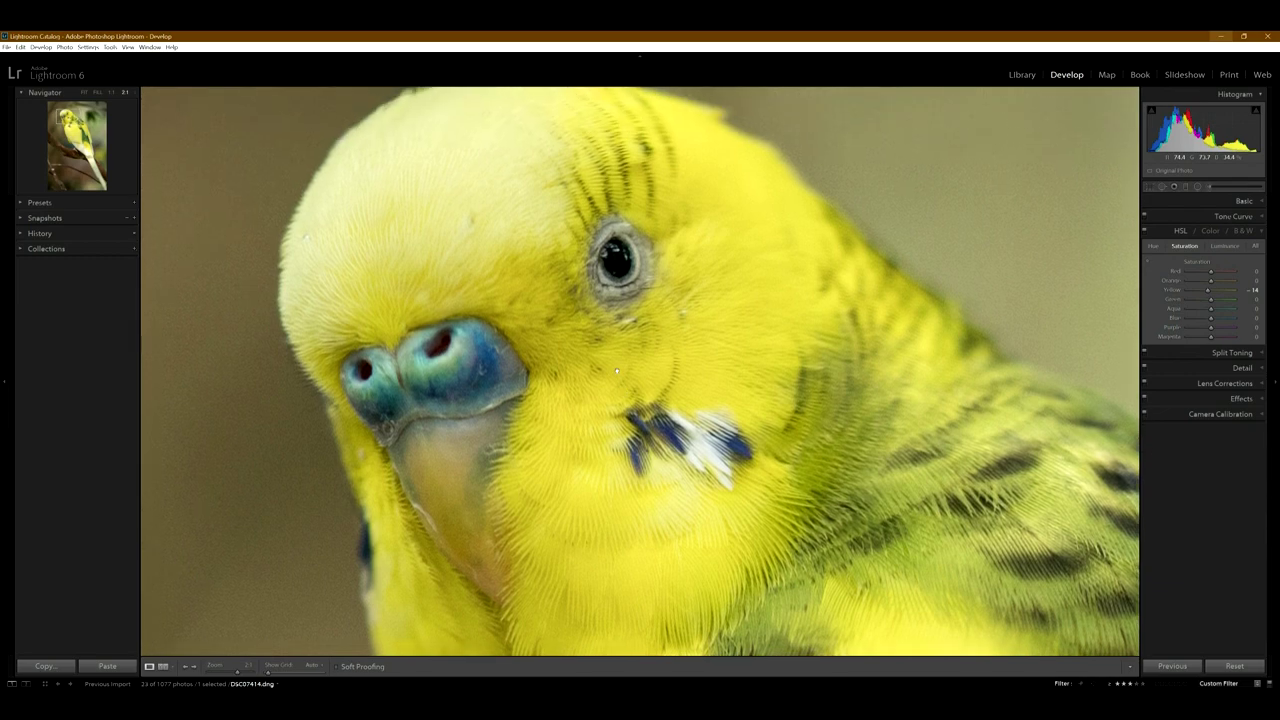
click(647, 393)
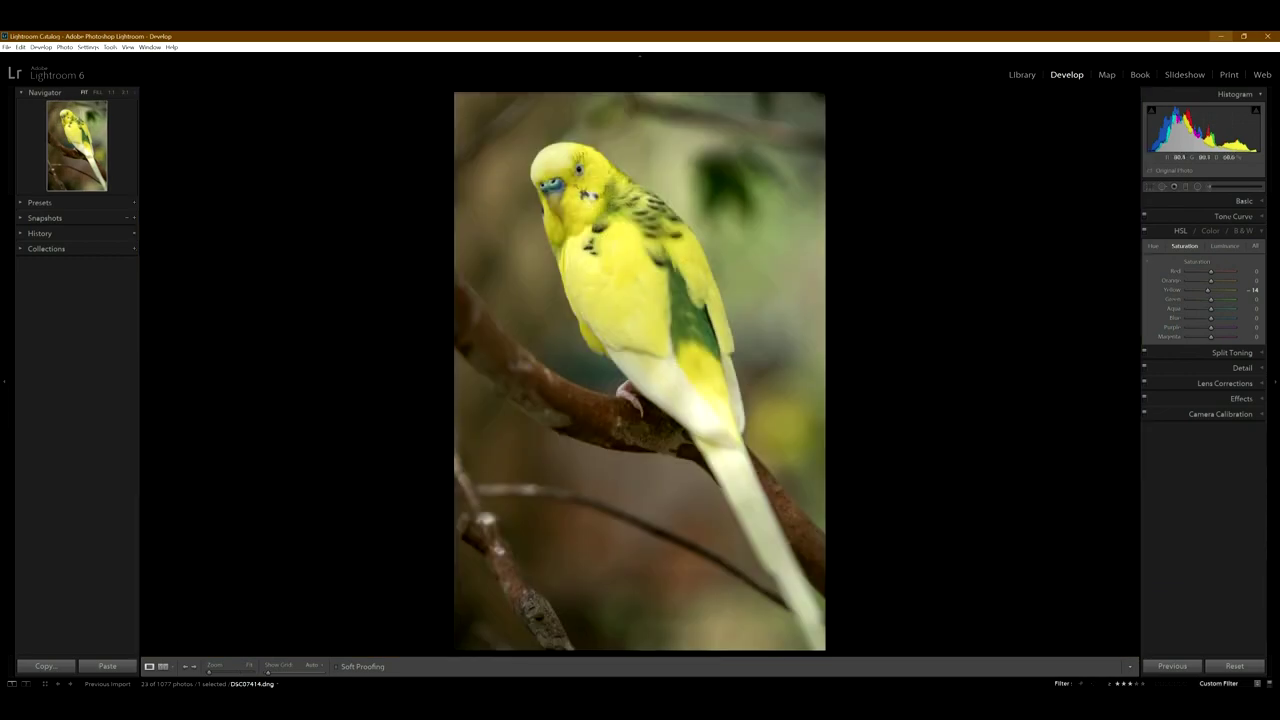
- Move on to the blue budgie photo, examine its face, beak and neck feathers at 2:1 zoom, and return to the fitted view
key(Right)
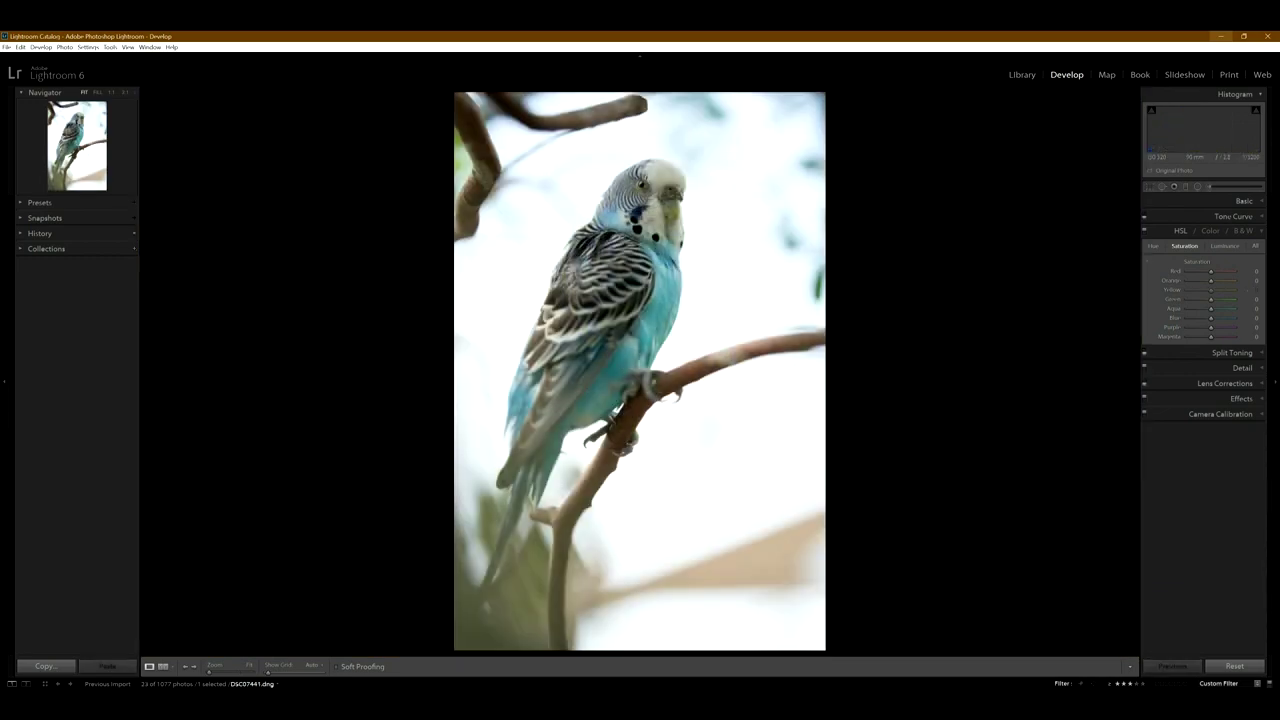
click(662, 192)
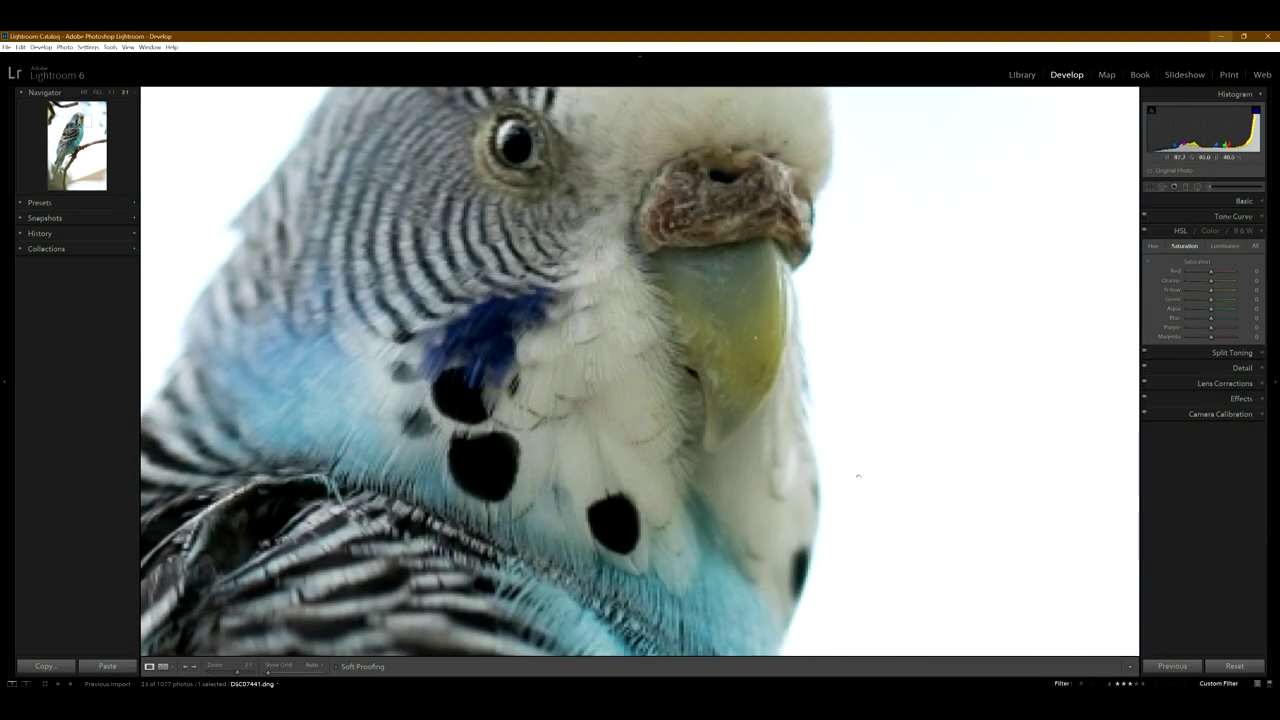
drag(677, 387, 690, 465)
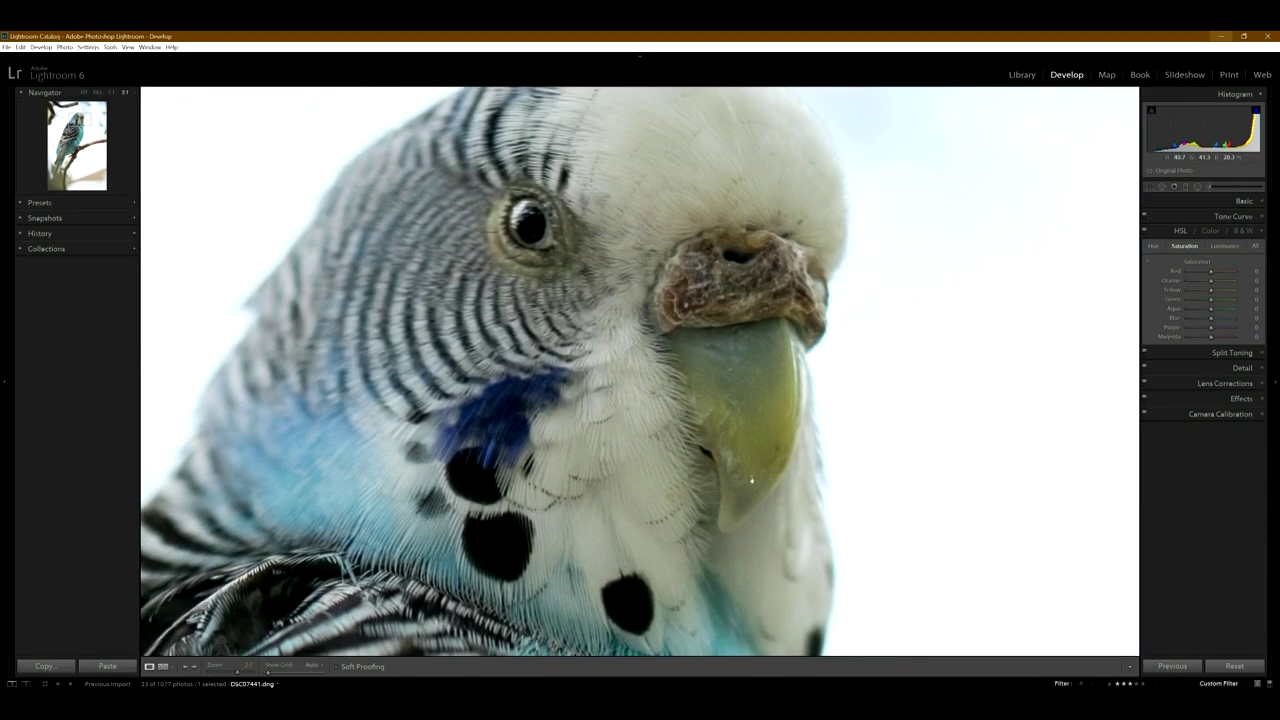
drag(462, 550, 512, 493)
drag(487, 410, 600, 408)
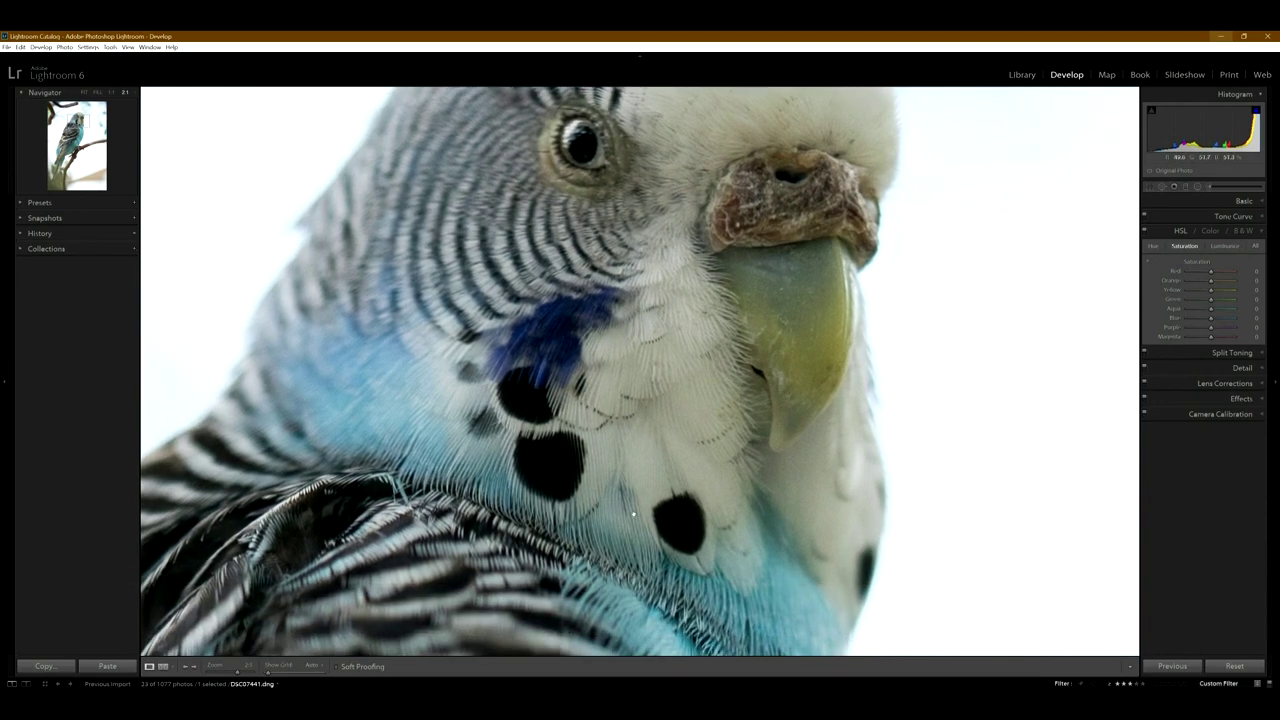
drag(633, 514, 685, 391)
drag(767, 502, 645, 423)
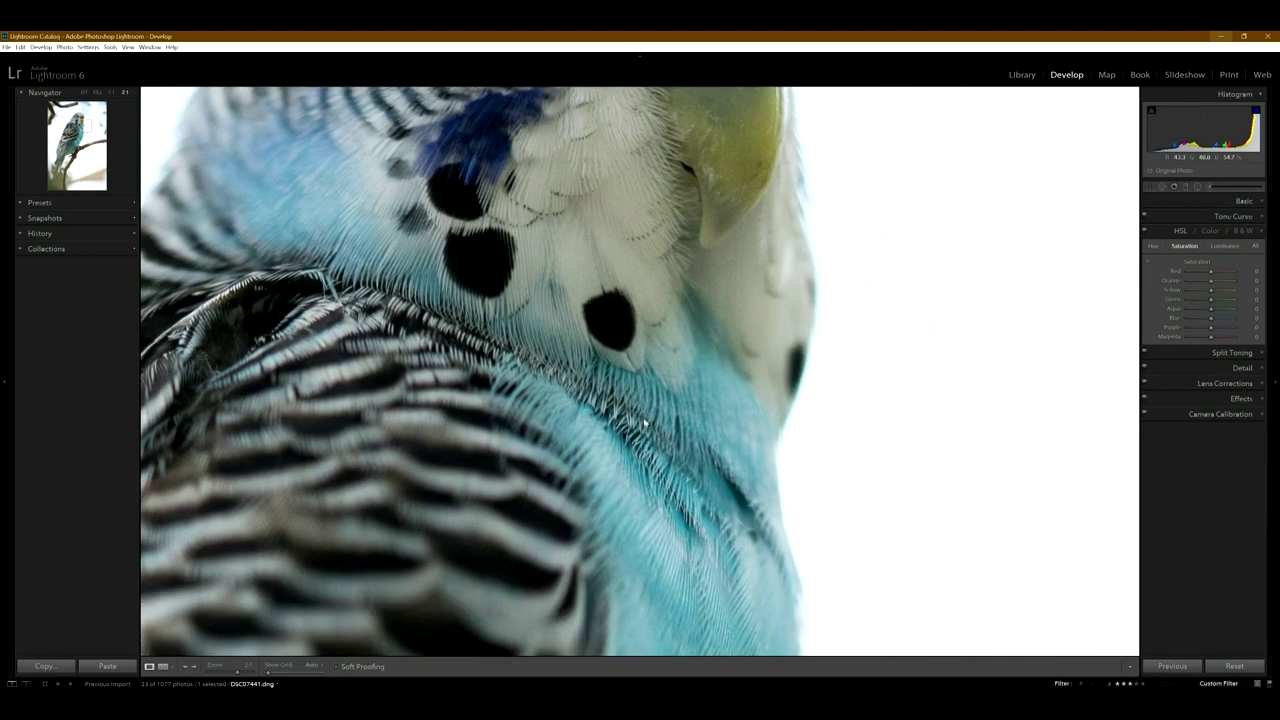
click(645, 428)
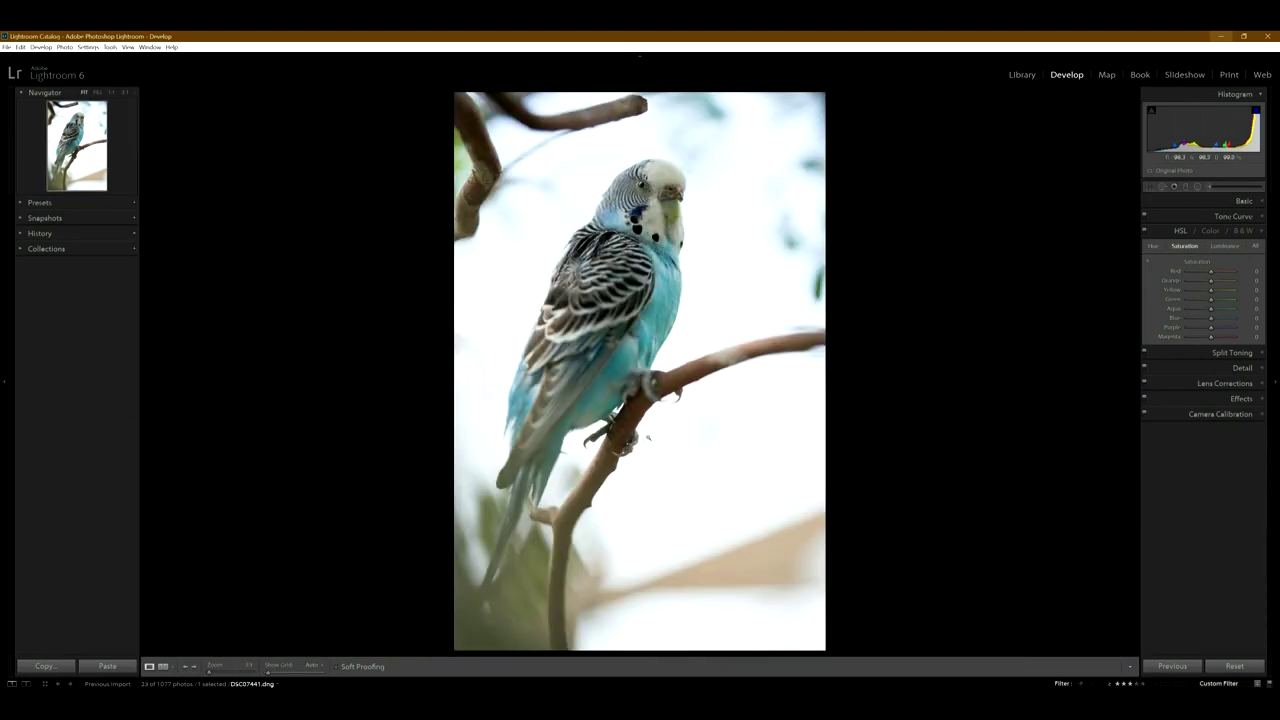
- Examine the blue budgie's claws gripping the branch at 2:1 zoom and return to the fitted view
click(645, 428)
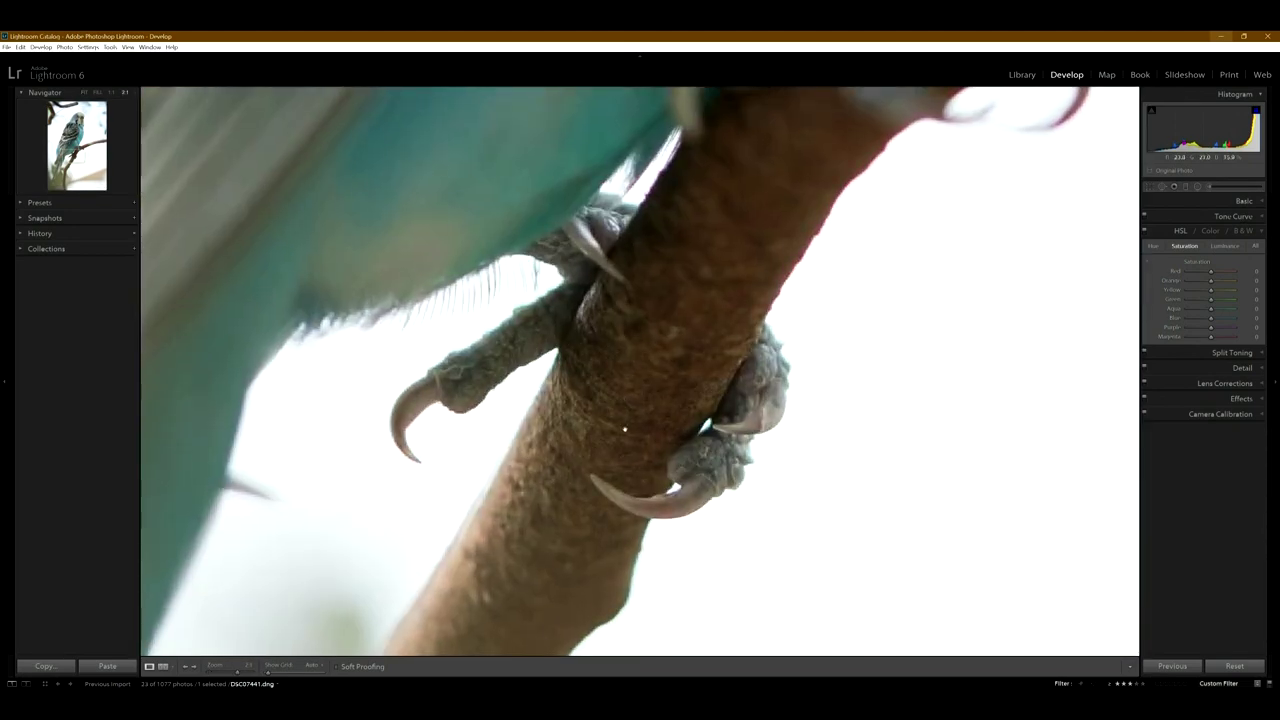
drag(685, 378, 677, 383)
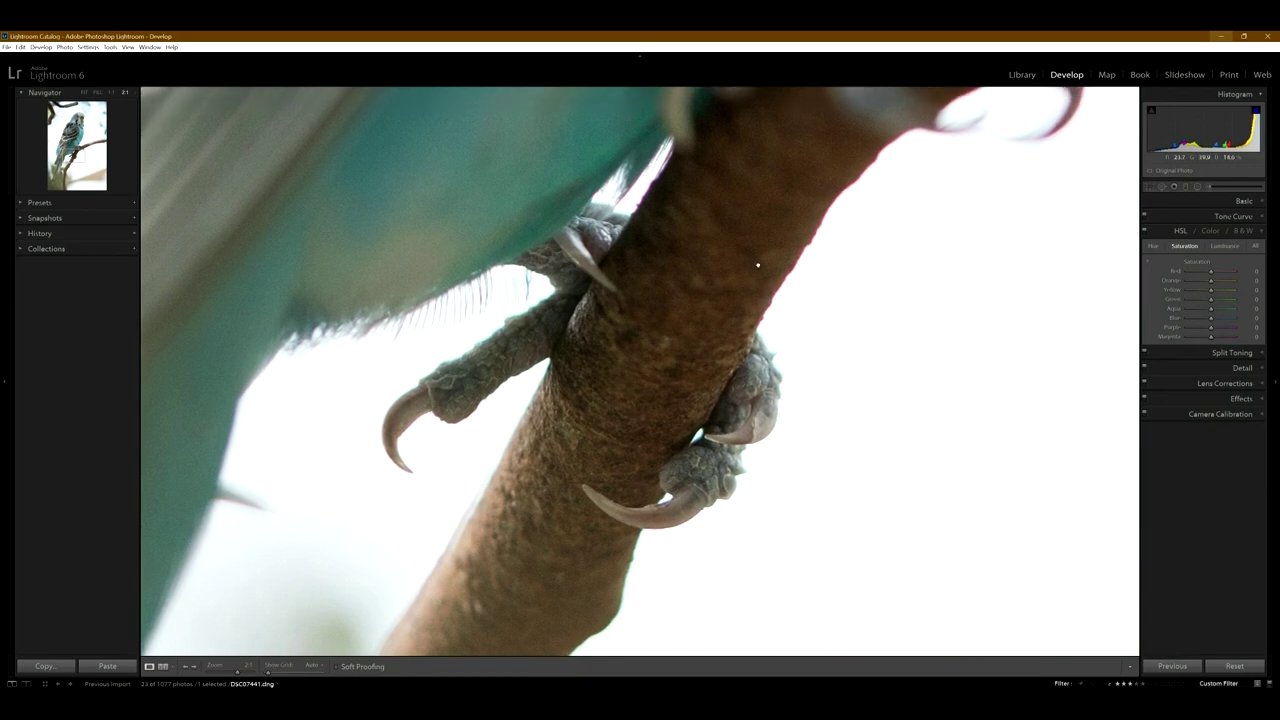
drag(758, 265, 620, 429)
click(626, 431)
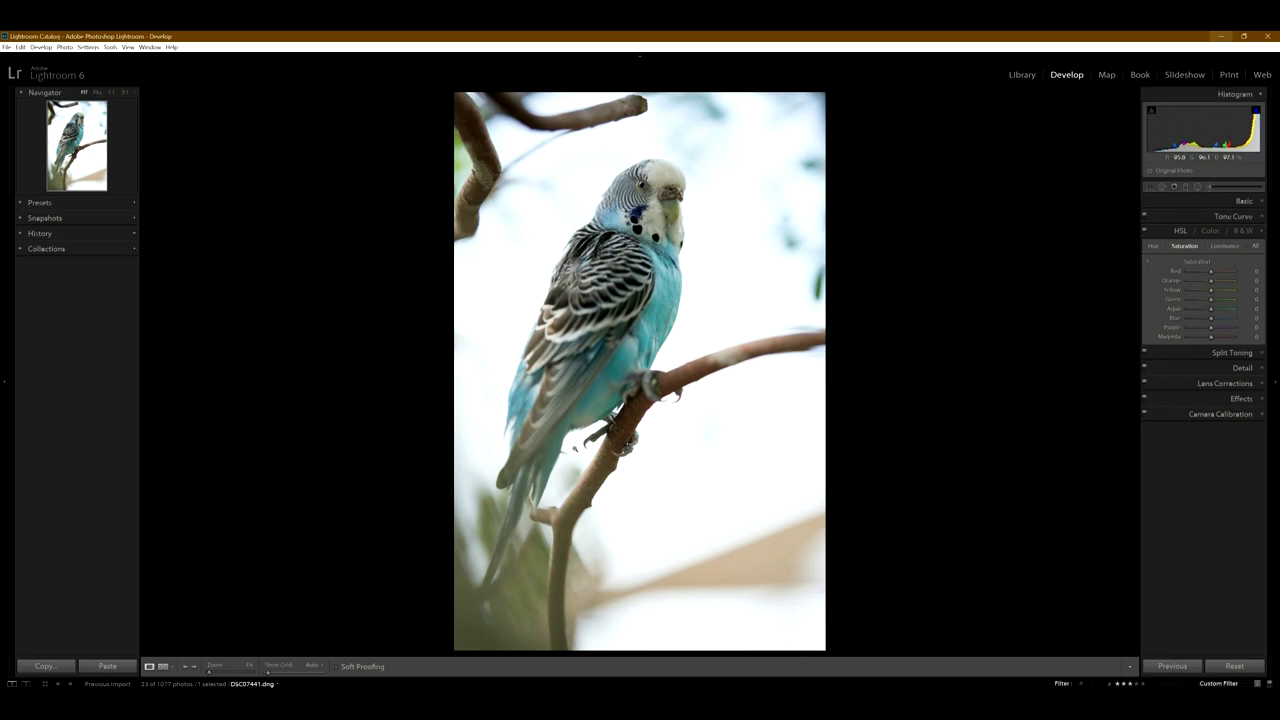